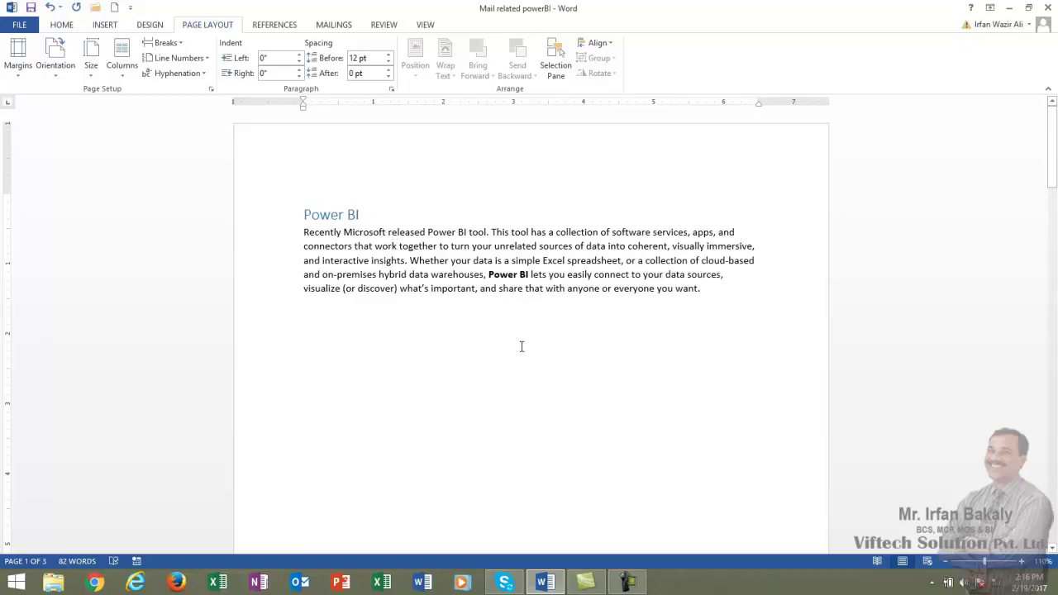
- Apply the Narrow margin preset, then switch to Moderate margins (1 in top/bottom, 0.75 in sides)
click(22, 73)
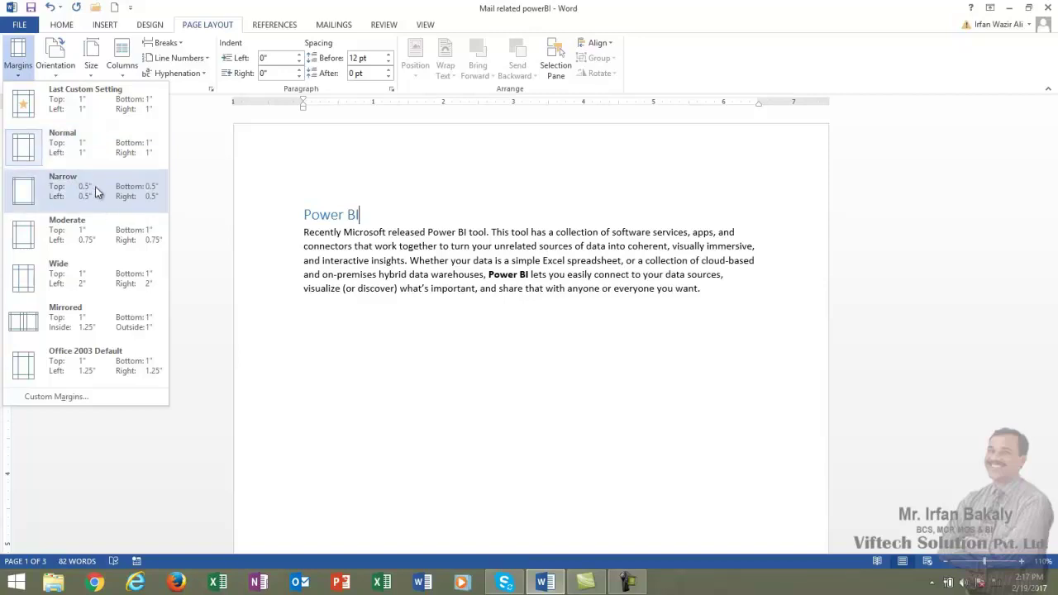
click(149, 198)
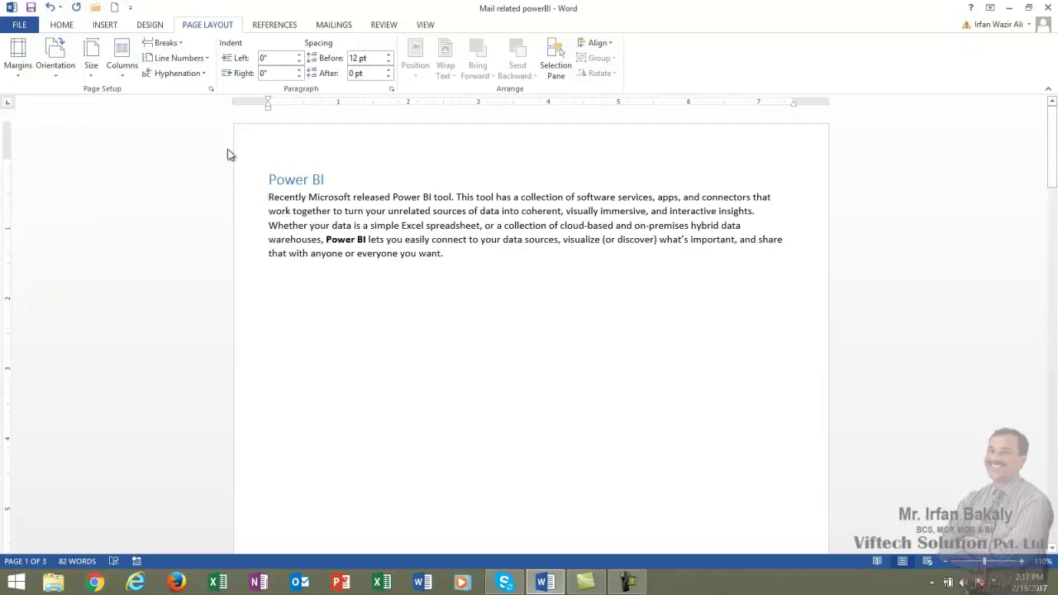
click(18, 67)
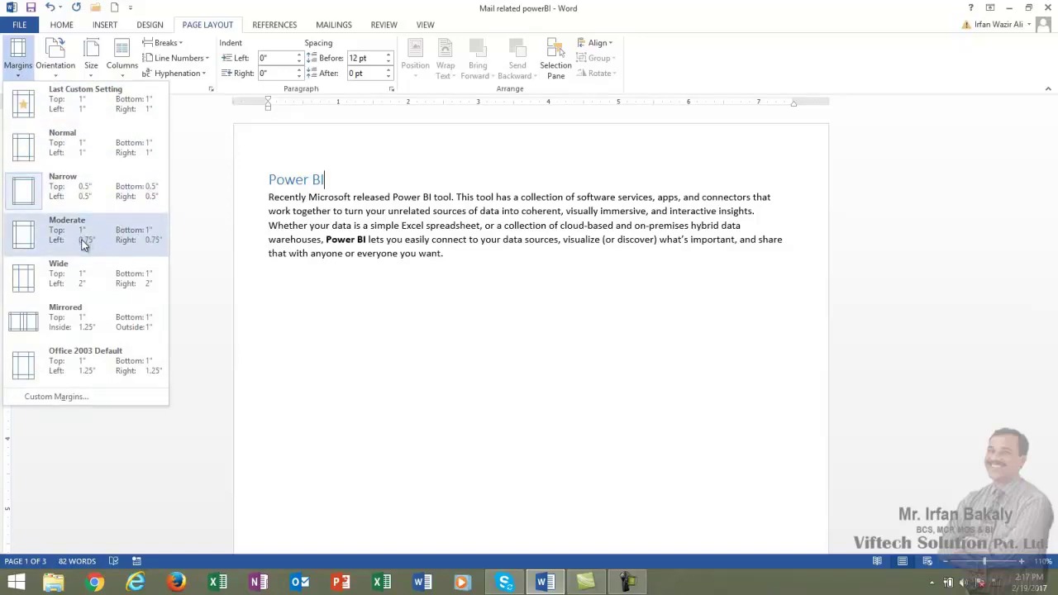
click(156, 248)
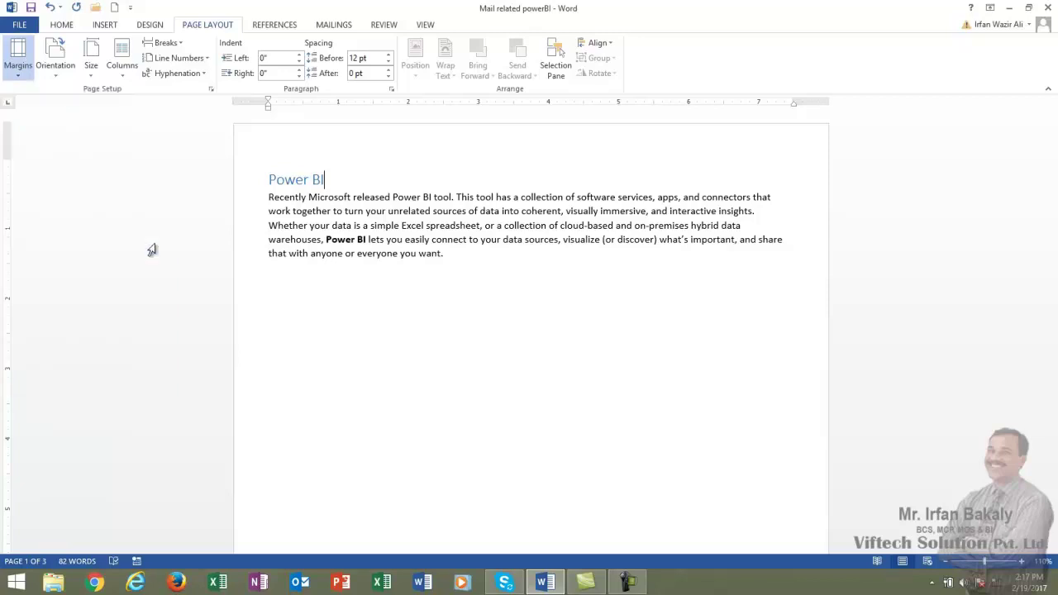
- Check the Margins gallery without changing the Moderate margins, then reopen it
click(18, 56)
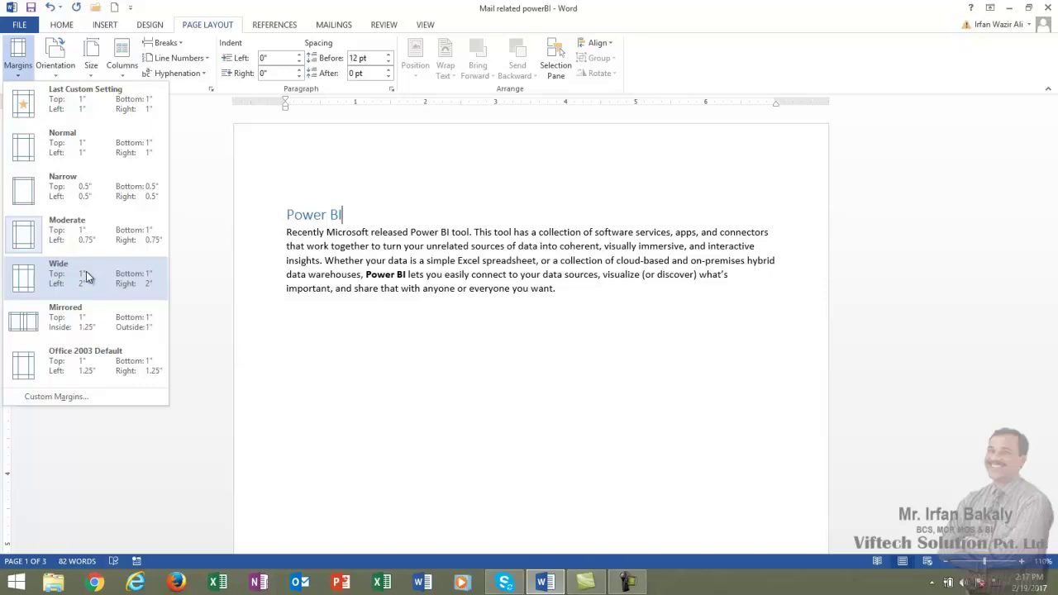
click(369, 243)
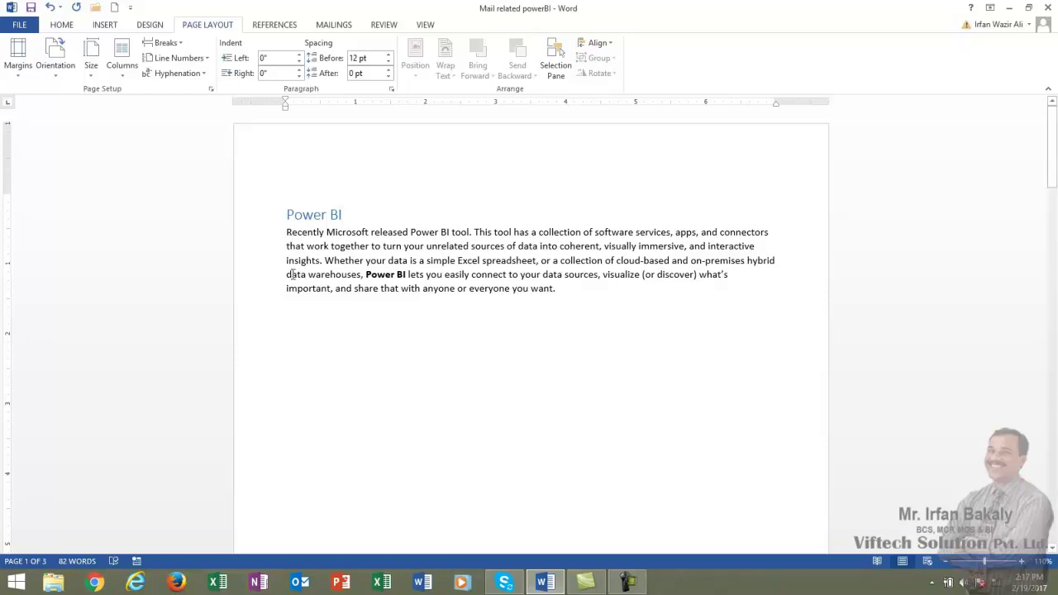
click(16, 62)
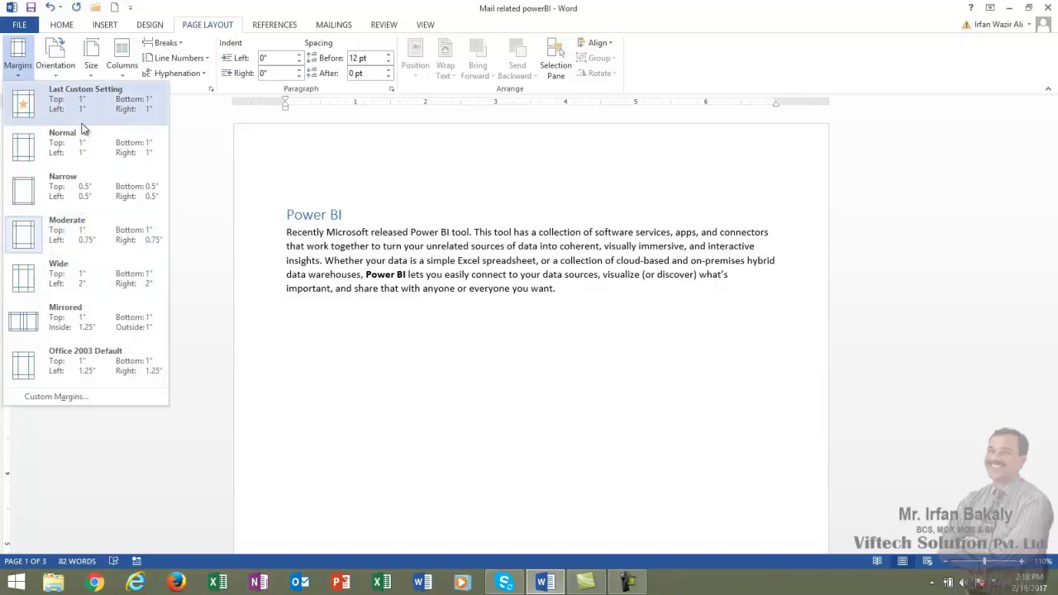
- In Custom Margins, set the top margin to 2.5 inches and apply it
click(66, 398)
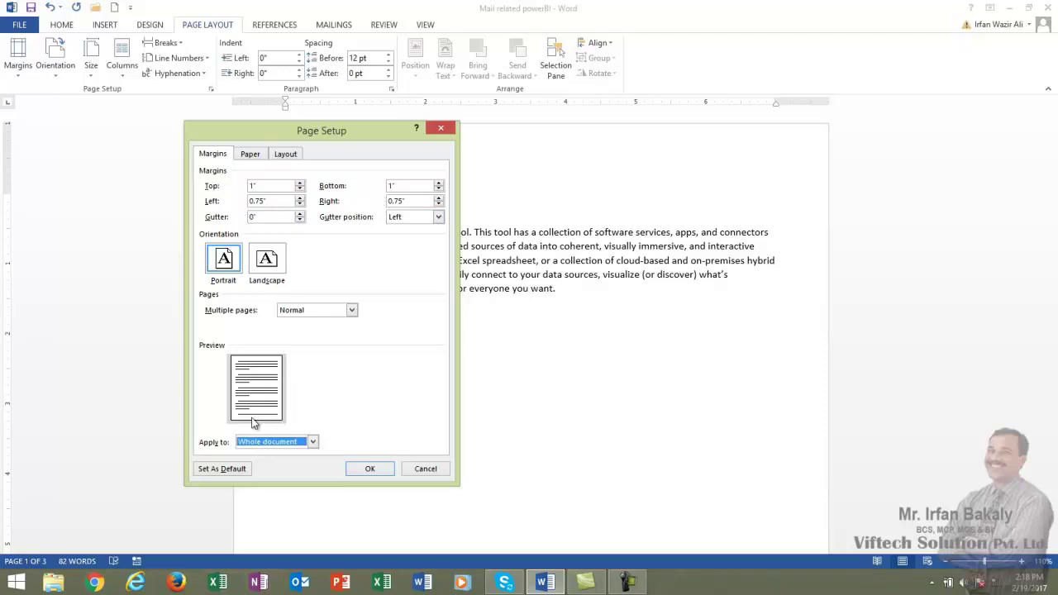
drag(269, 185, 233, 185)
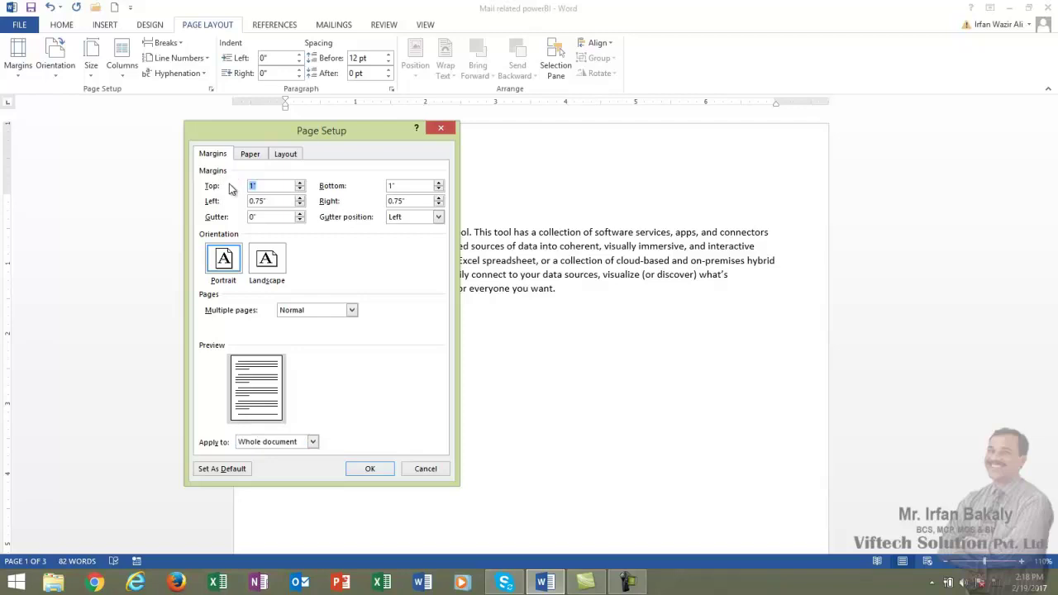
text(2.5)
click(402, 185)
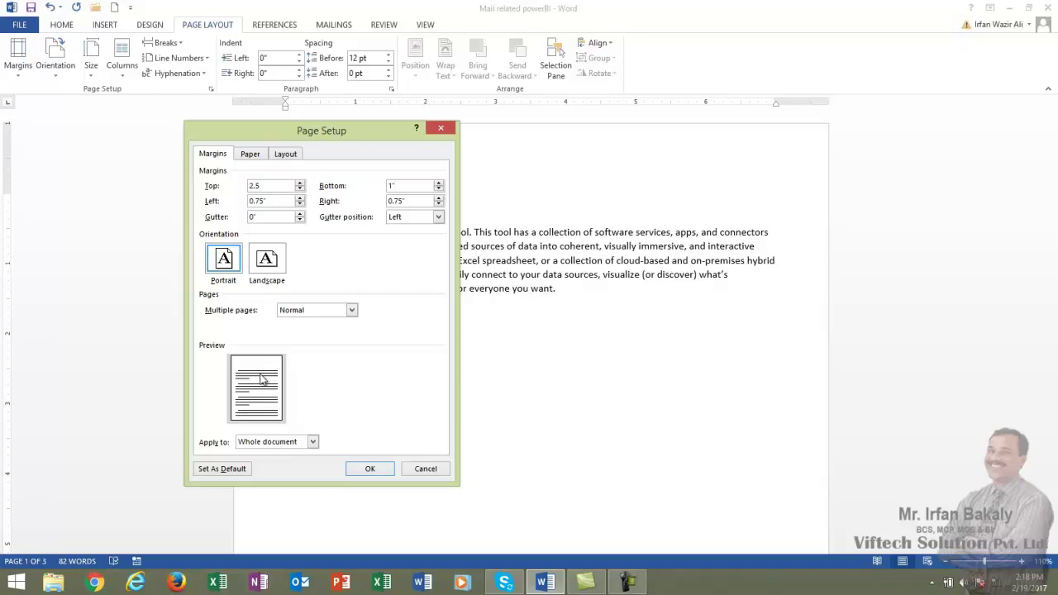
click(369, 469)
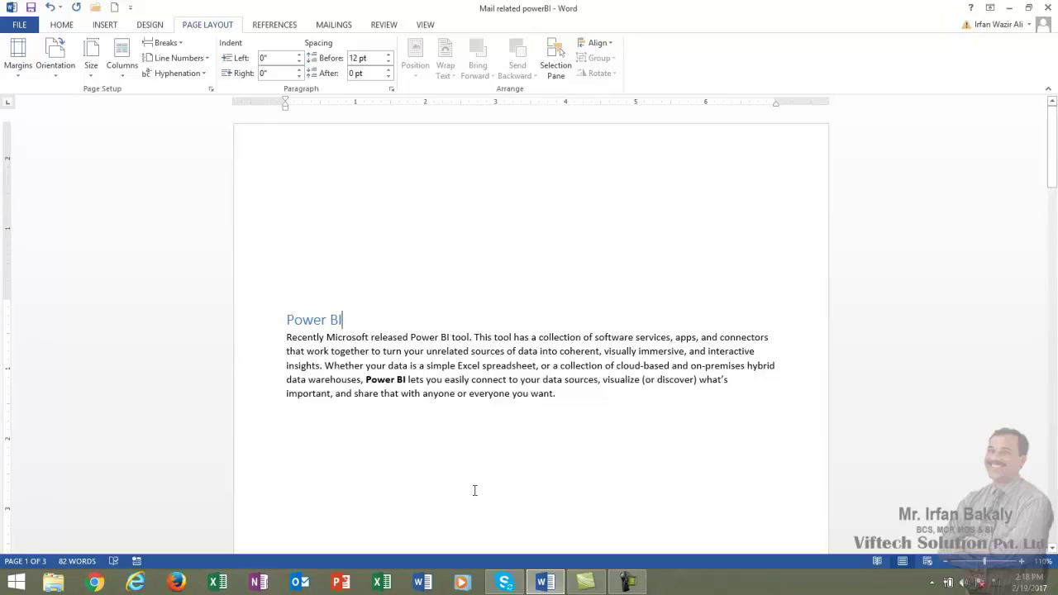
- Look over the Margins and Orientation menus without changing anything
click(21, 73)
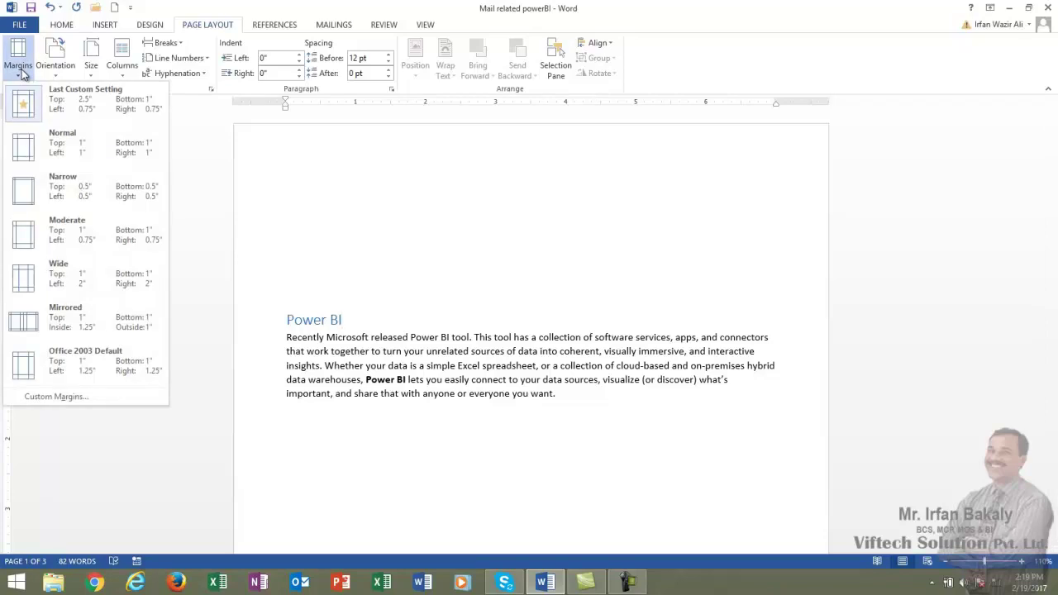
click(52, 76)
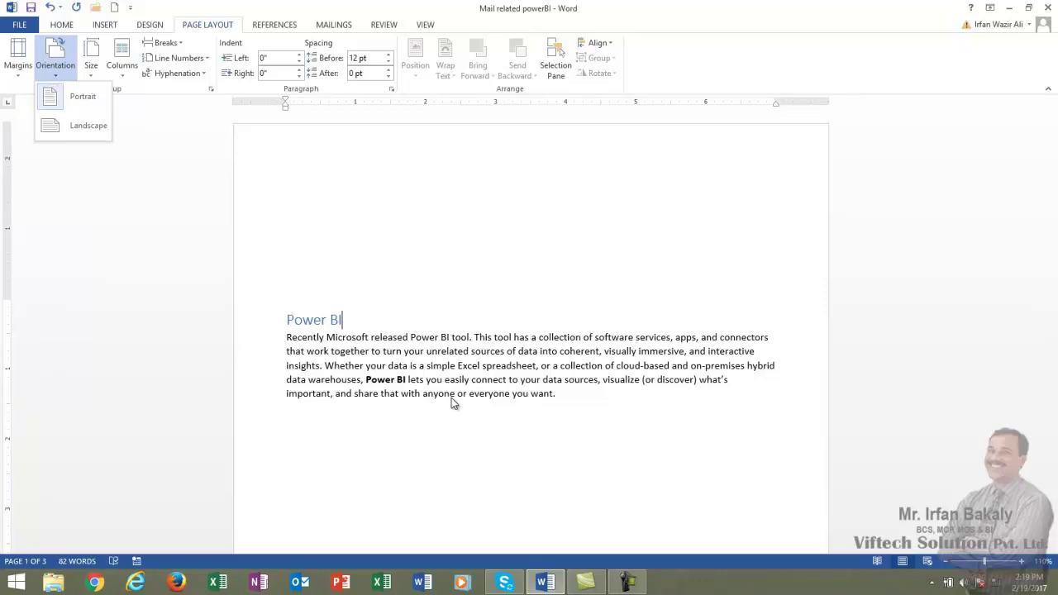
click(951, 569)
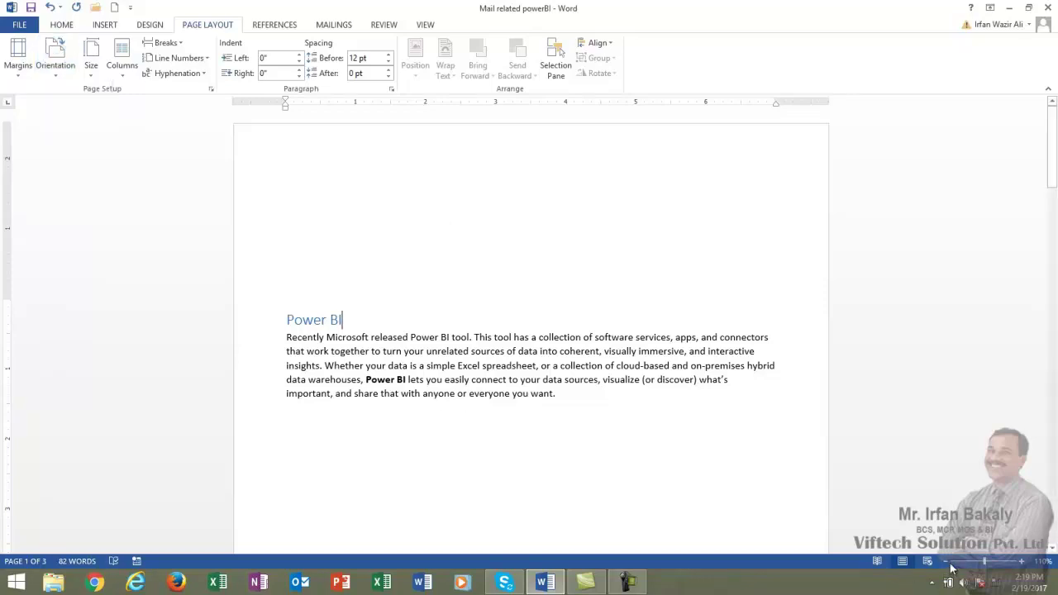
- Zoom out to 50% so the whole first page is visible
click(946, 562)
click(946, 562)
click(946, 562)
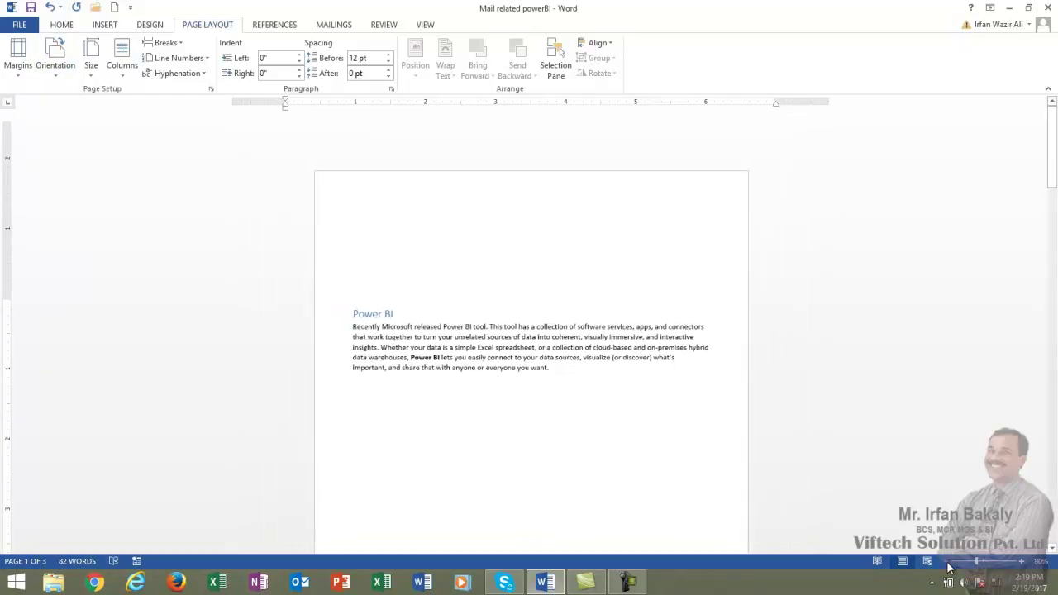
click(948, 564)
click(947, 565)
click(947, 563)
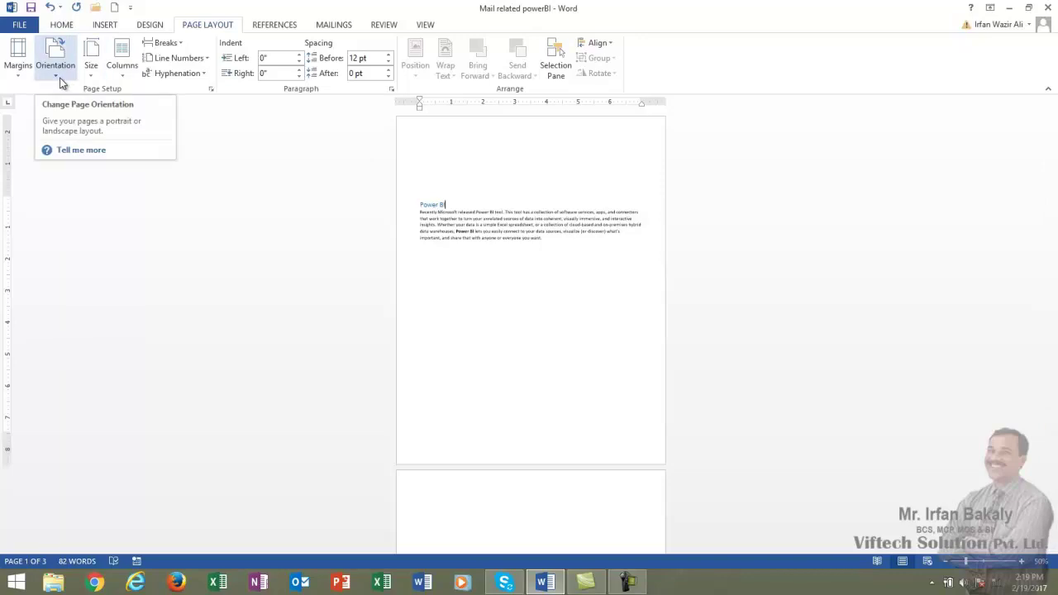
- Switch the pages to landscape and review the resulting layout
click(60, 83)
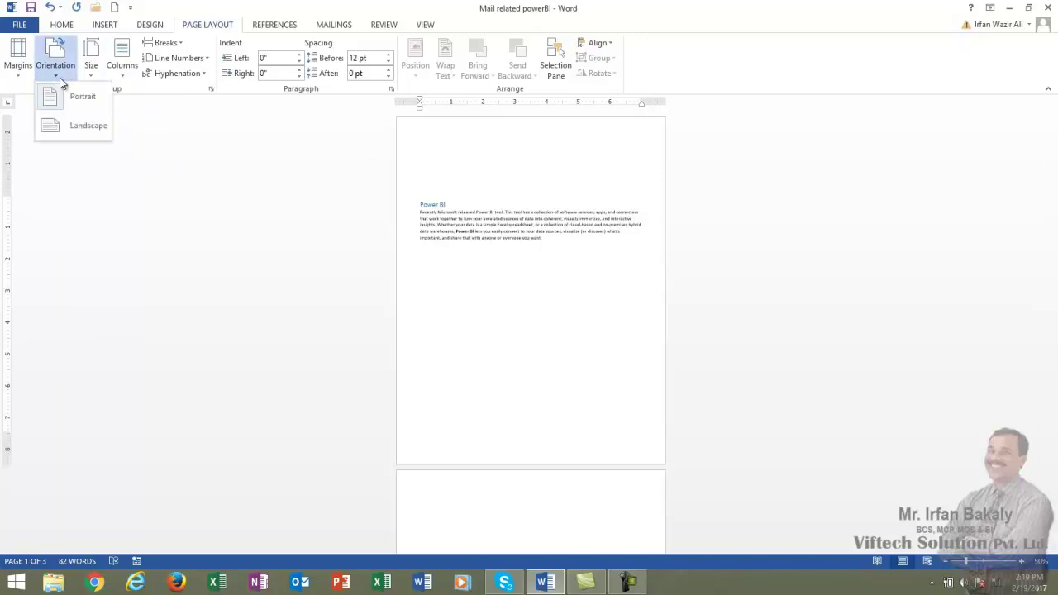
click(73, 128)
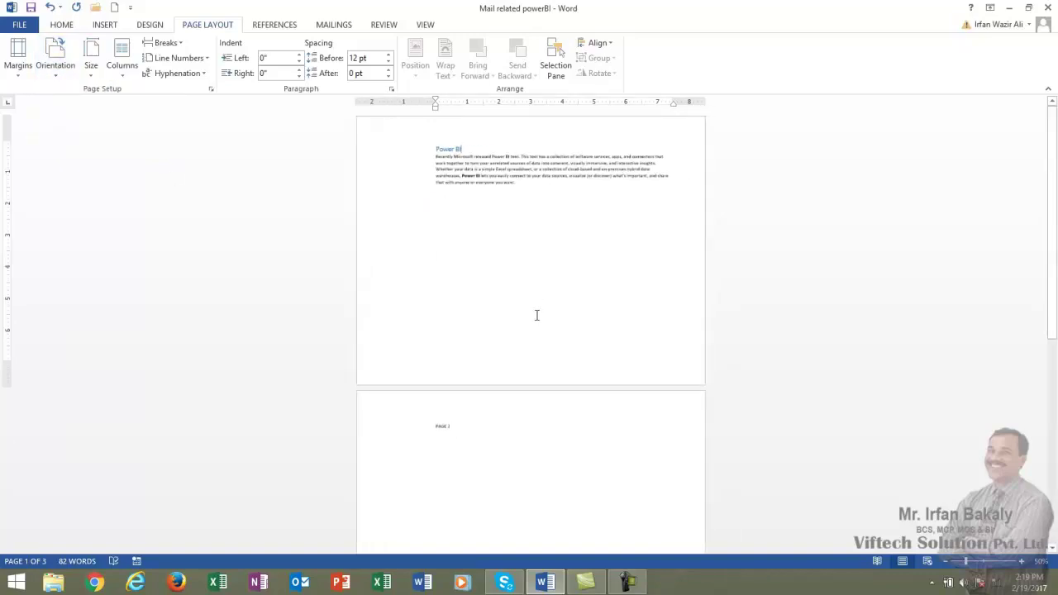
scroll(536, 314, down, 1)
scroll(536, 322, down, 1)
scroll(536, 326, down, 1)
scroll(537, 326, up, 1)
scroll(536, 327, up, 1)
scroll(536, 326, up, 1)
click(549, 199)
- Toggle back to portrait, return to landscape, and open the paper Size list
click(55, 58)
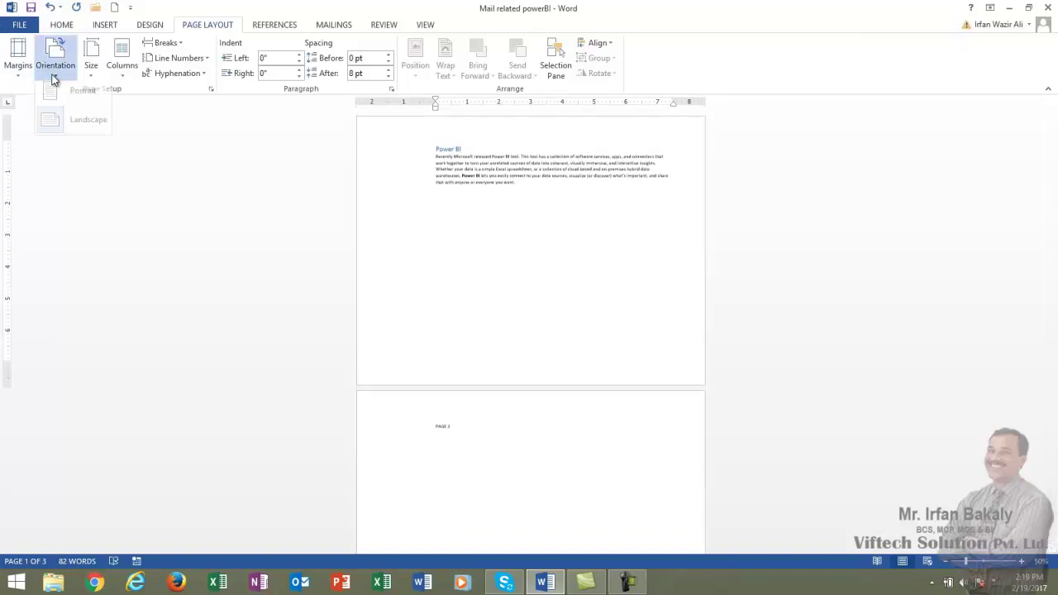
click(69, 100)
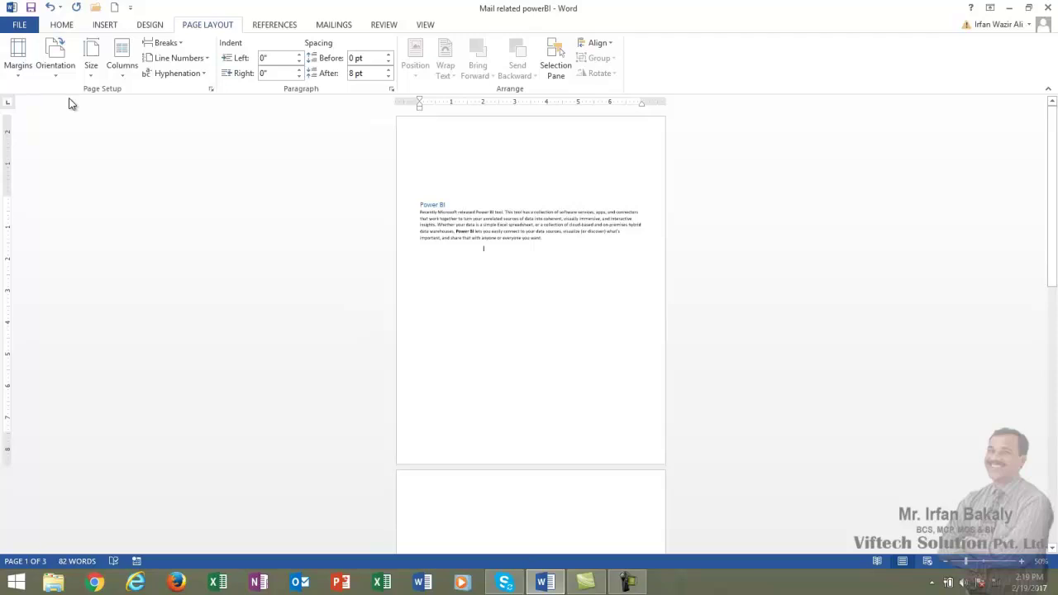
click(54, 70)
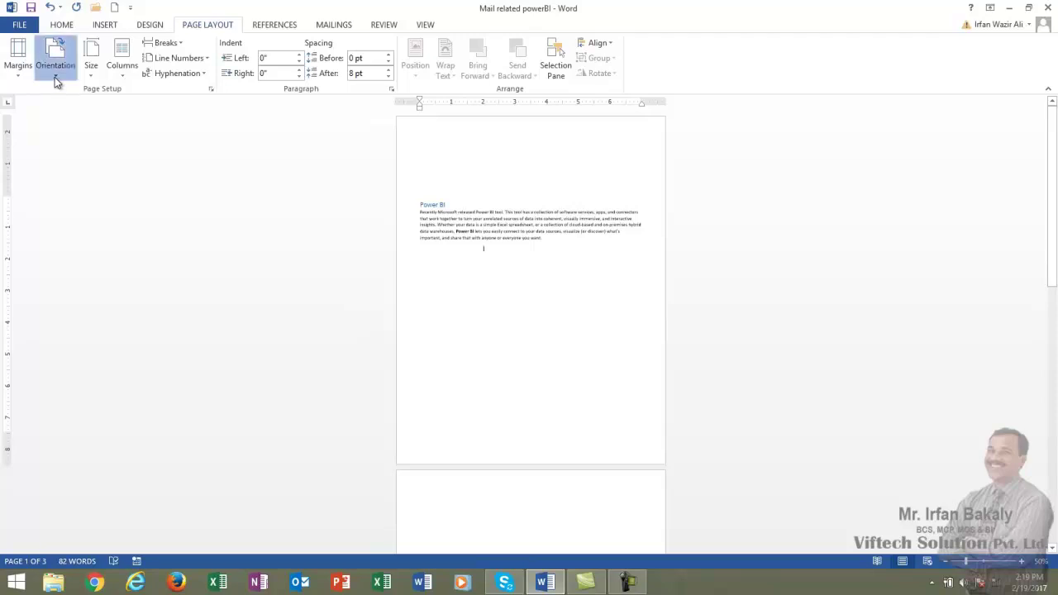
click(61, 122)
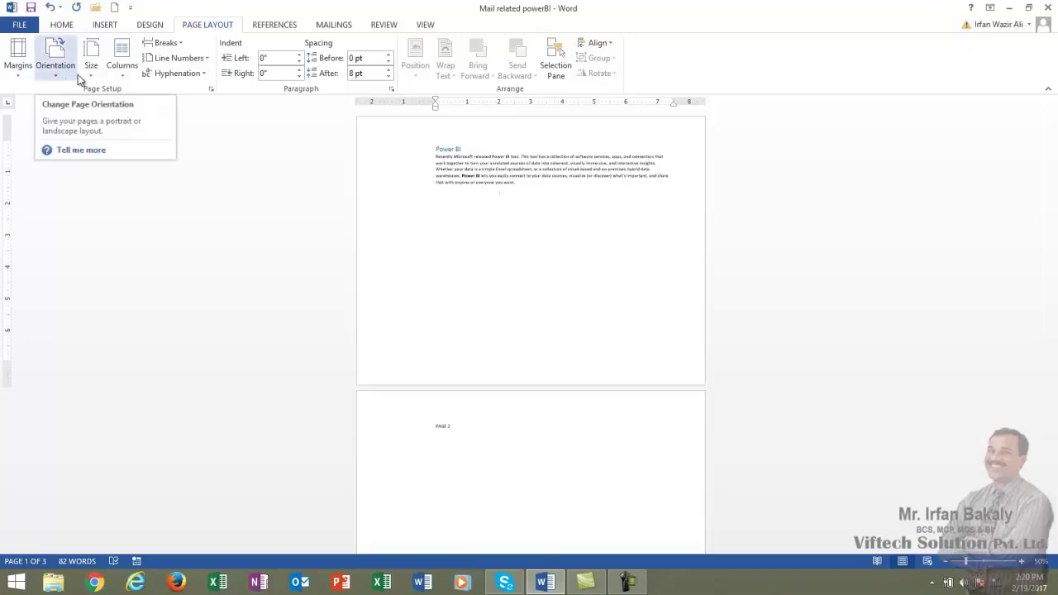
click(100, 76)
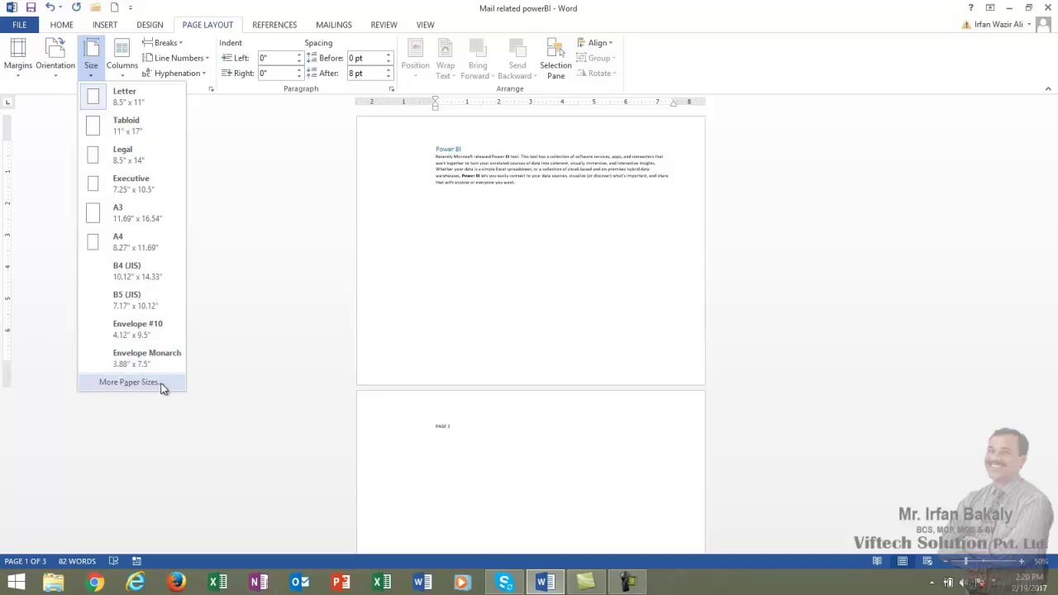
click(163, 388)
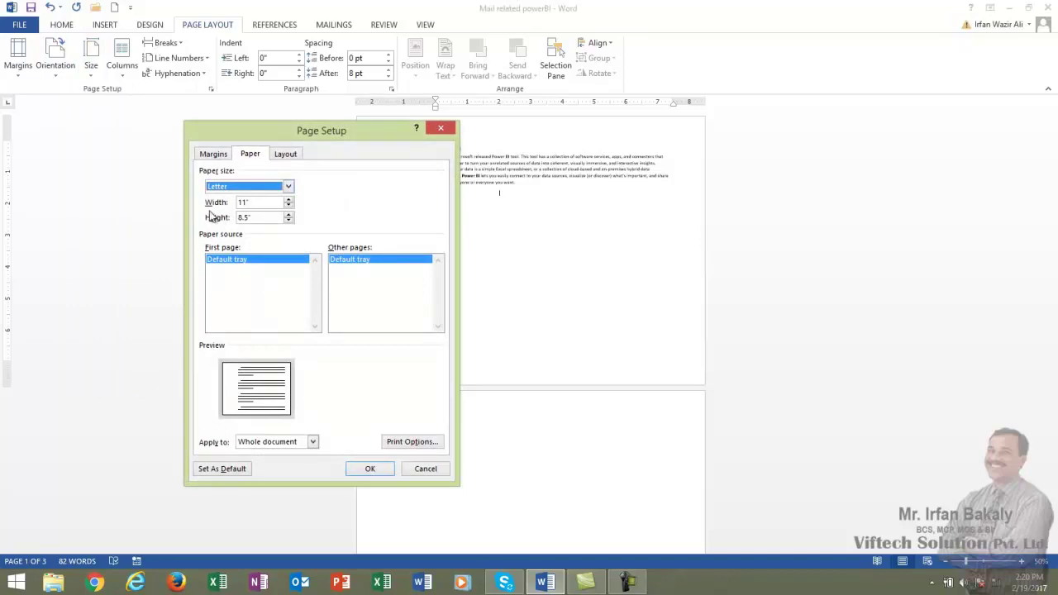
click(228, 187)
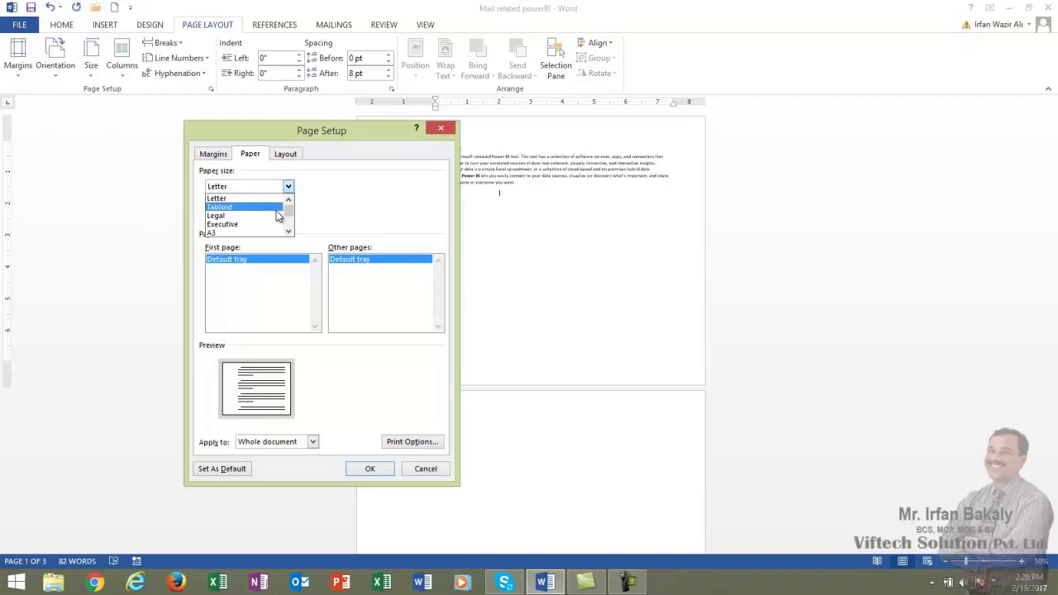
drag(288, 211, 289, 224)
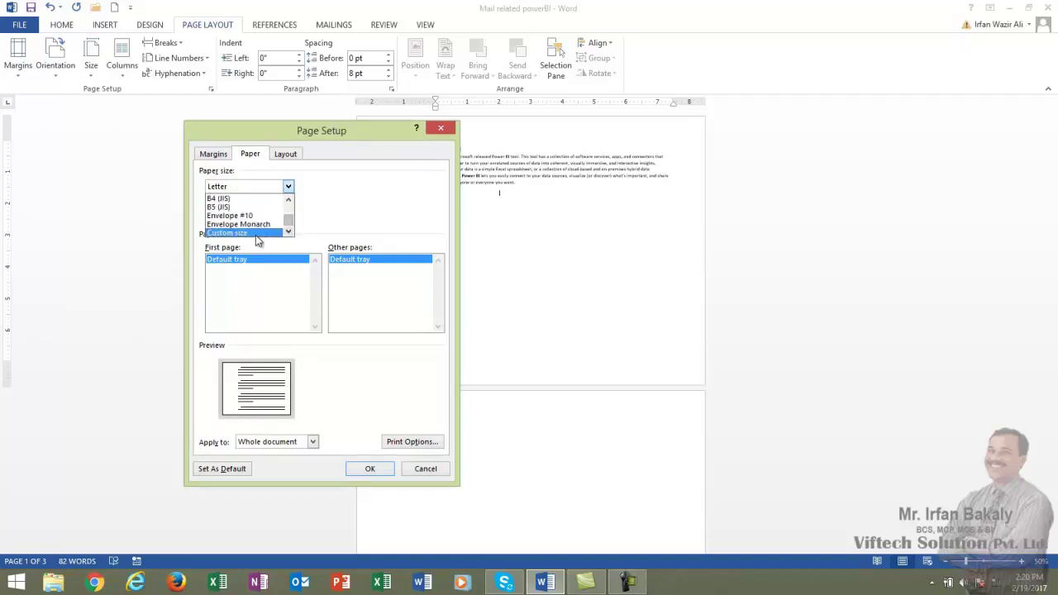
click(220, 233)
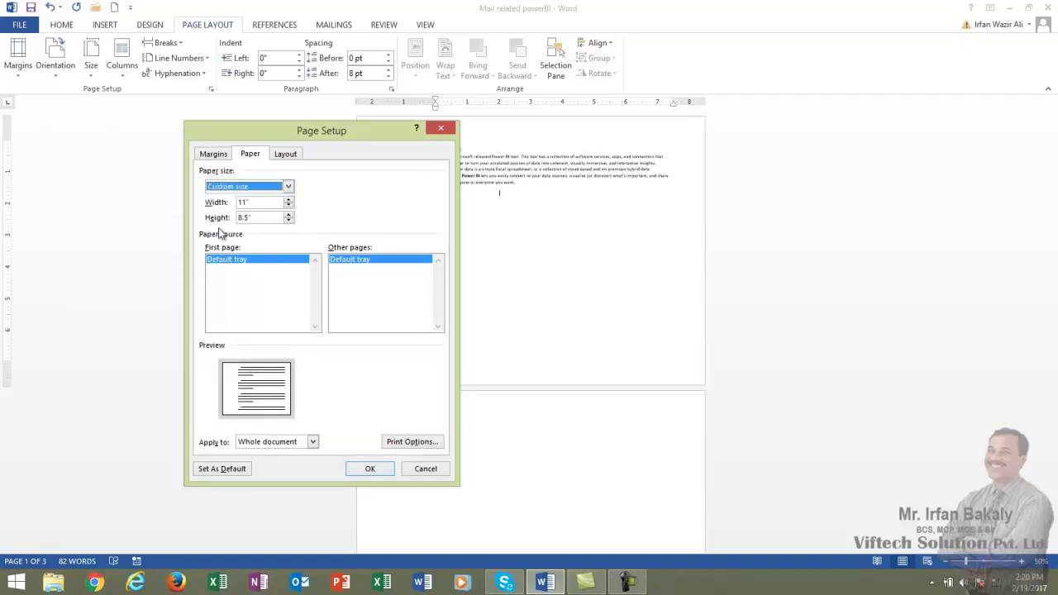
click(258, 202)
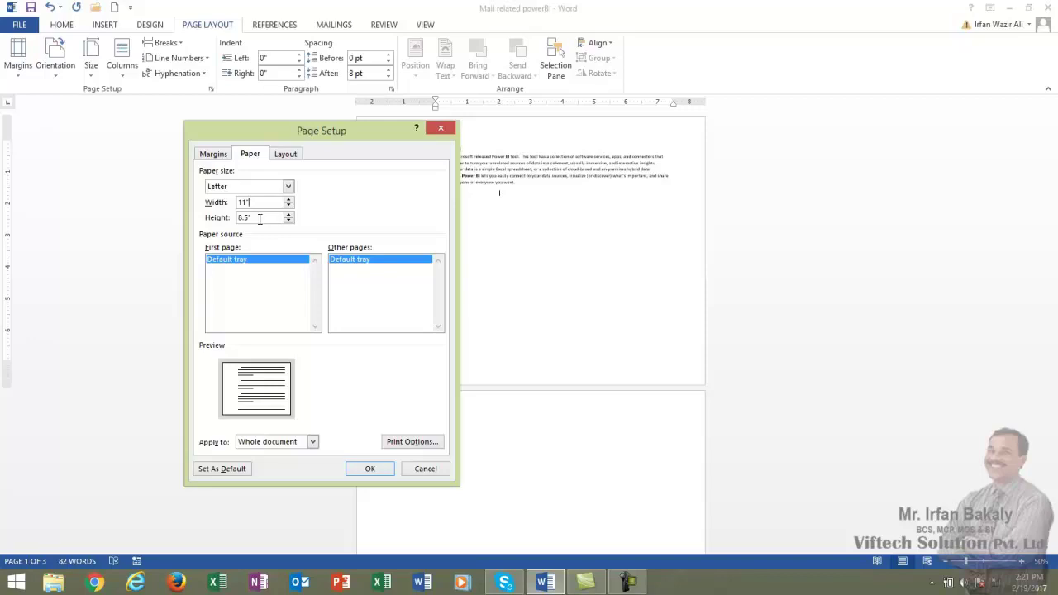
click(249, 218)
click(378, 471)
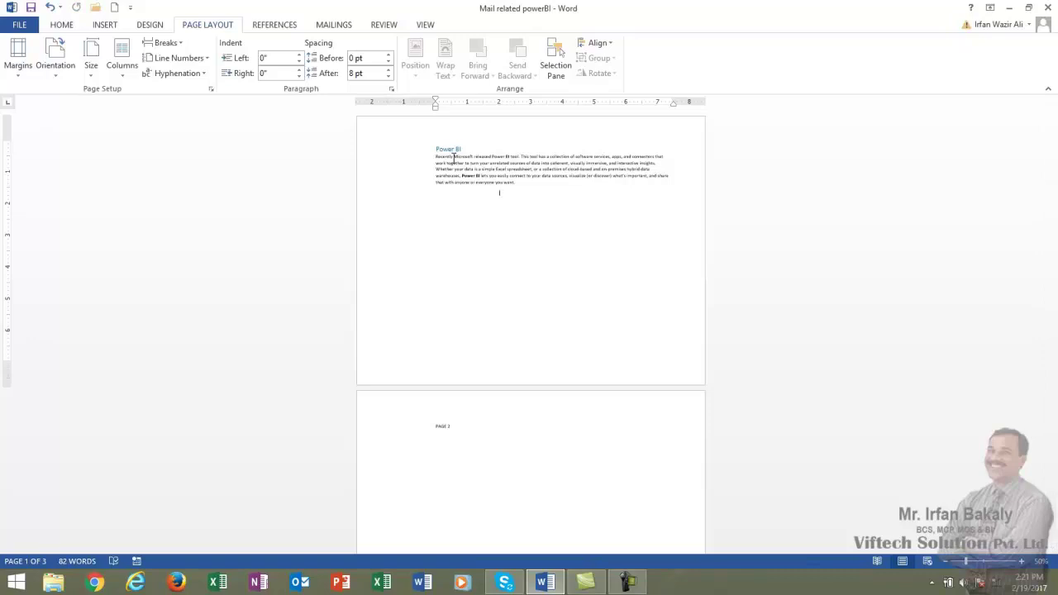
- Return the pages to portrait, click into the Power BI heading, and open the Columns choices
click(55, 66)
click(66, 95)
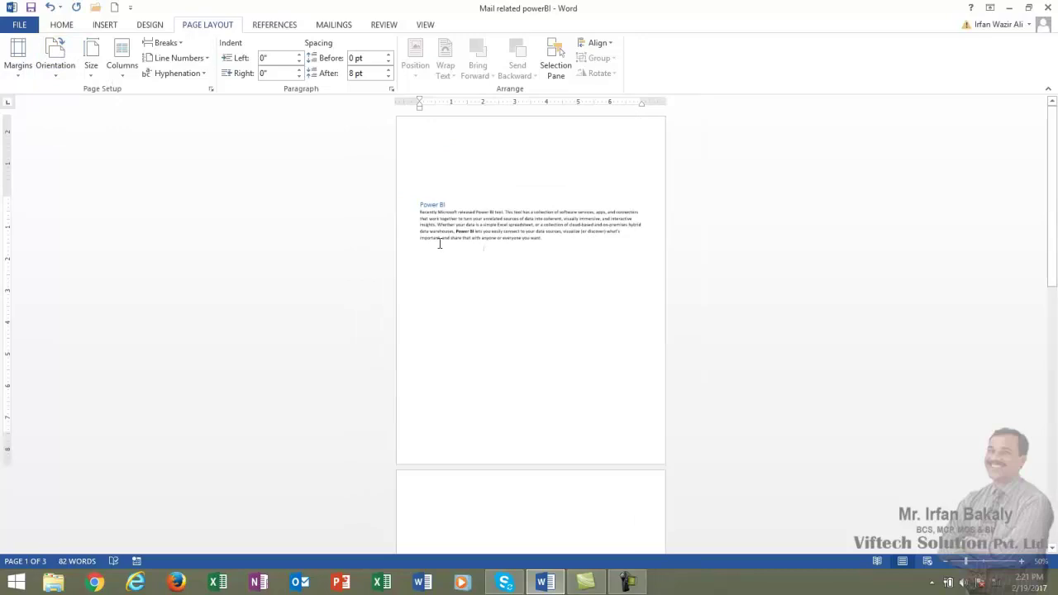
click(439, 178)
ctrl+scroll(501, 262, up, 5)
scroll(476, 266, up, 1)
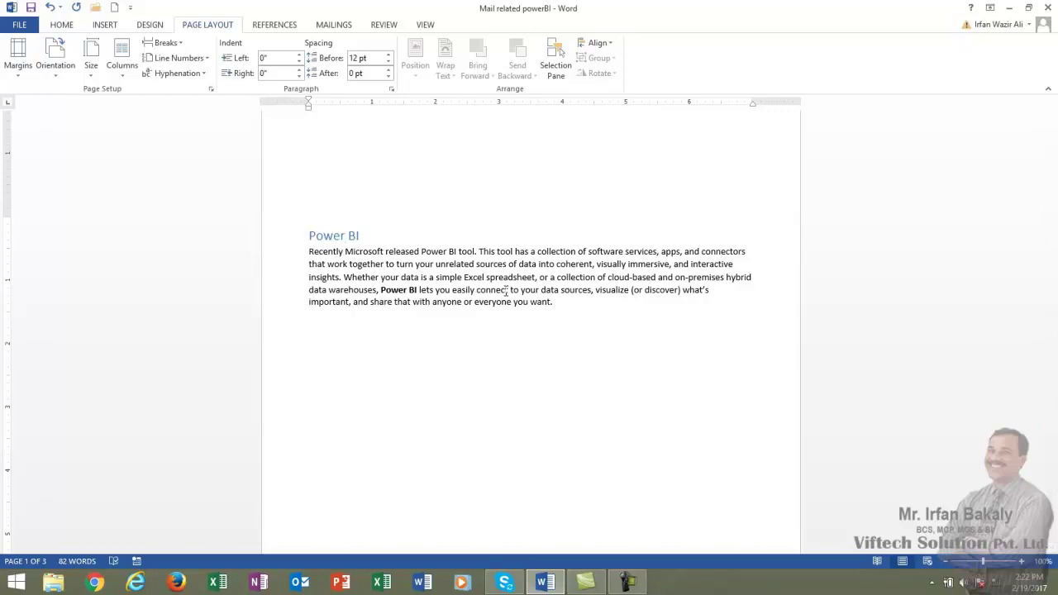
click(128, 80)
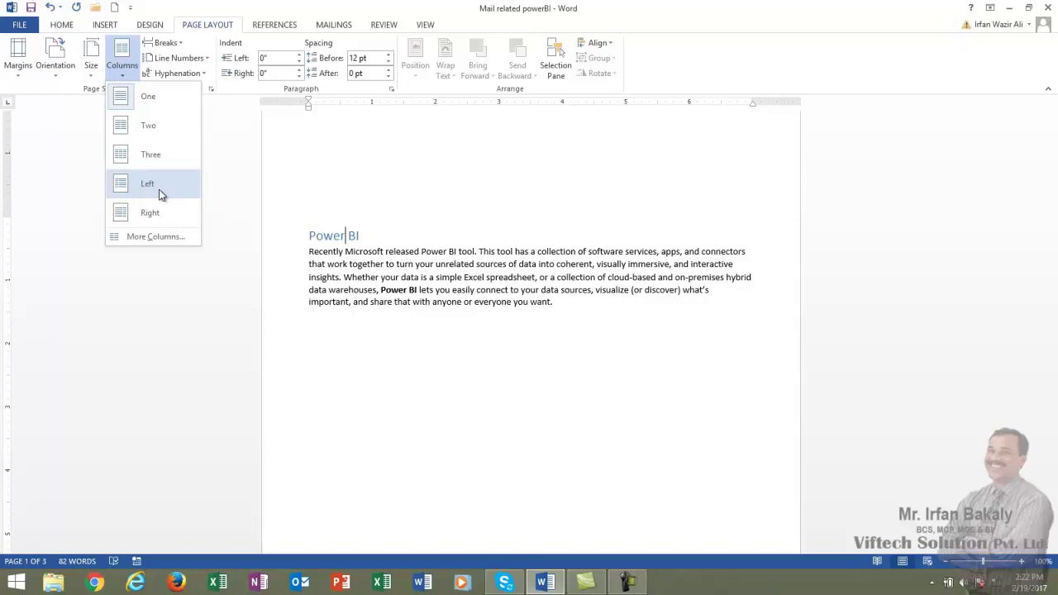
- Choose Two columns so the Power BI paragraph sits in the left column
click(153, 128)
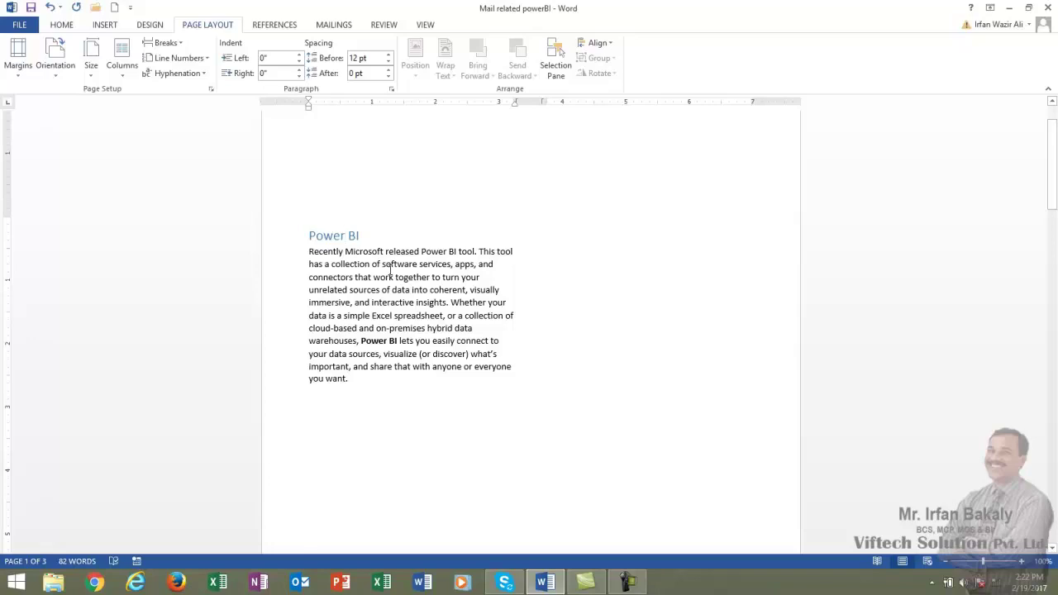
scroll(387, 411, down, 1)
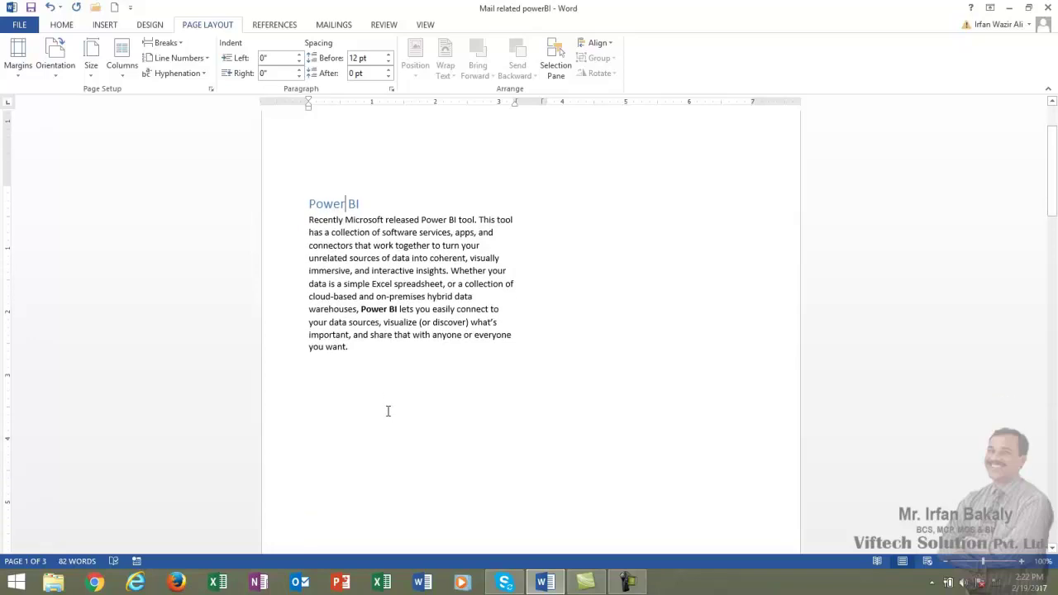
scroll(388, 411, up, 1)
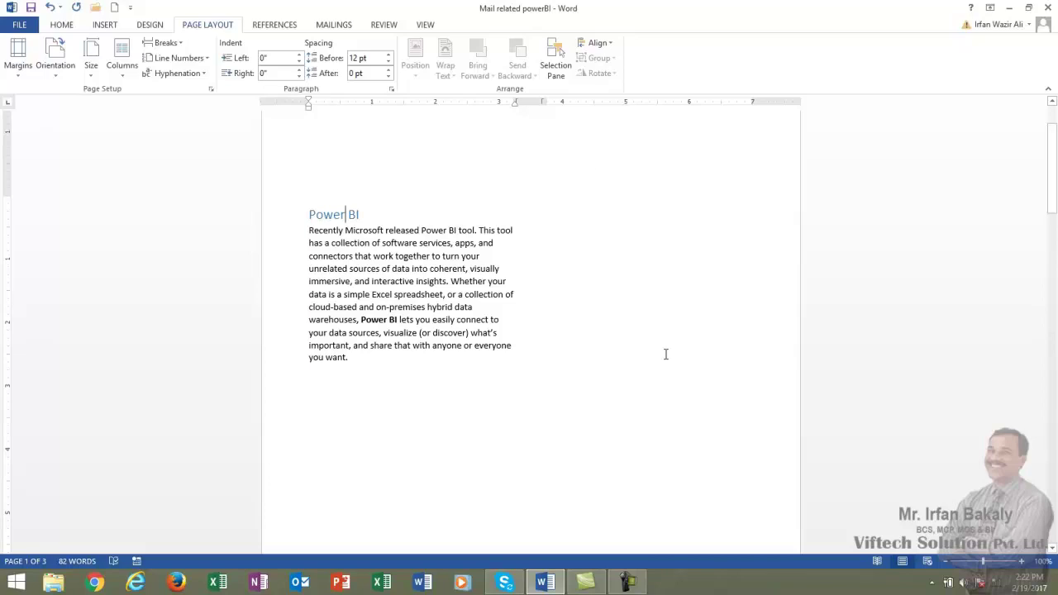
- Select the Power BI paragraph and paste several copies at the end of the text
mouse_move(352, 361)
mouse_down()
mouse_move(289, 288)
mouse_move(289, 230)
mouse_up()
key(ctrl+c)
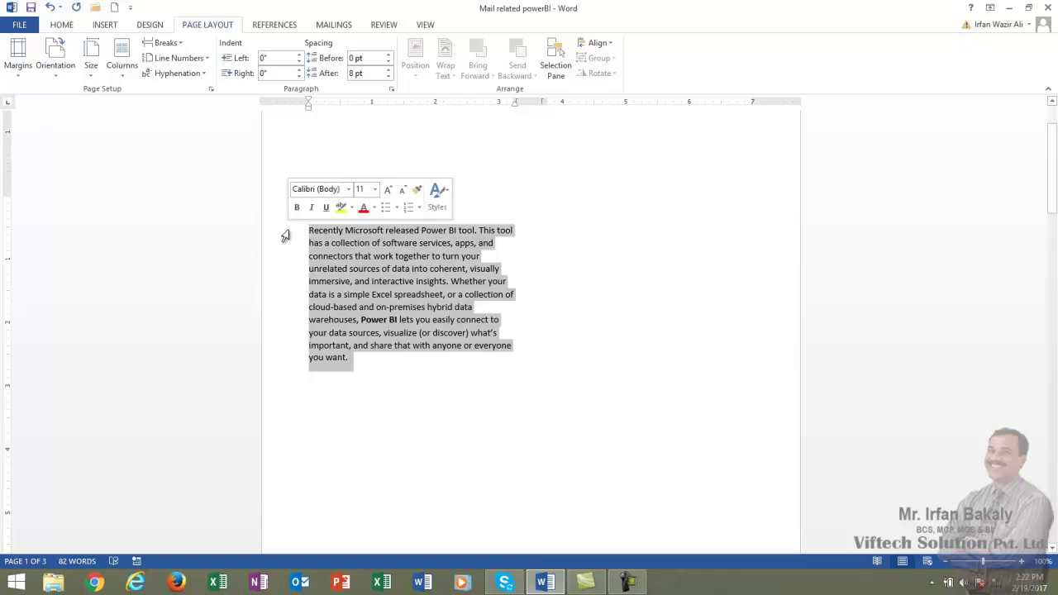
click(393, 369)
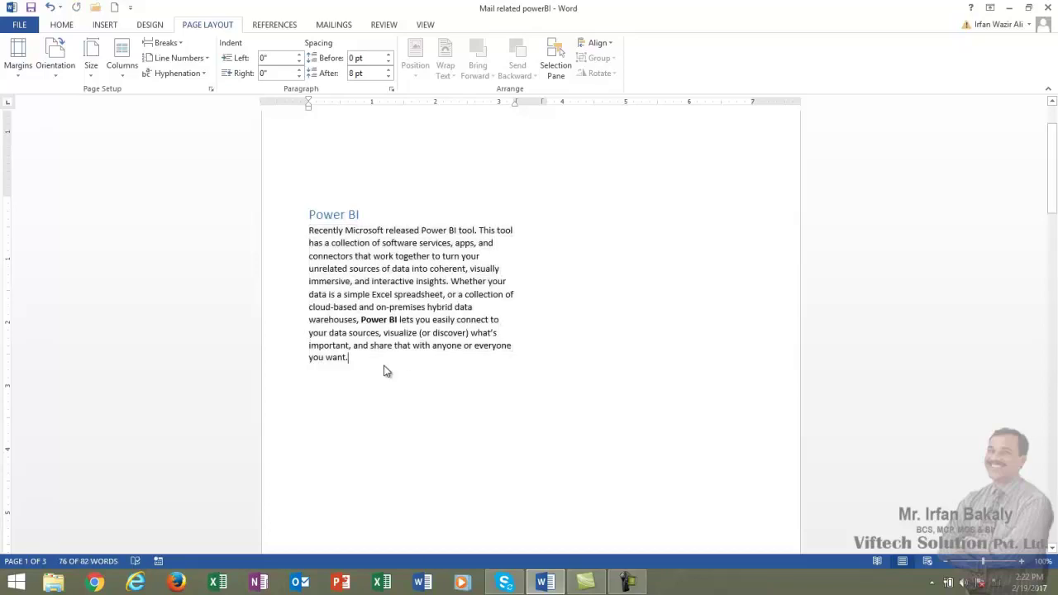
key(ctrl+v)
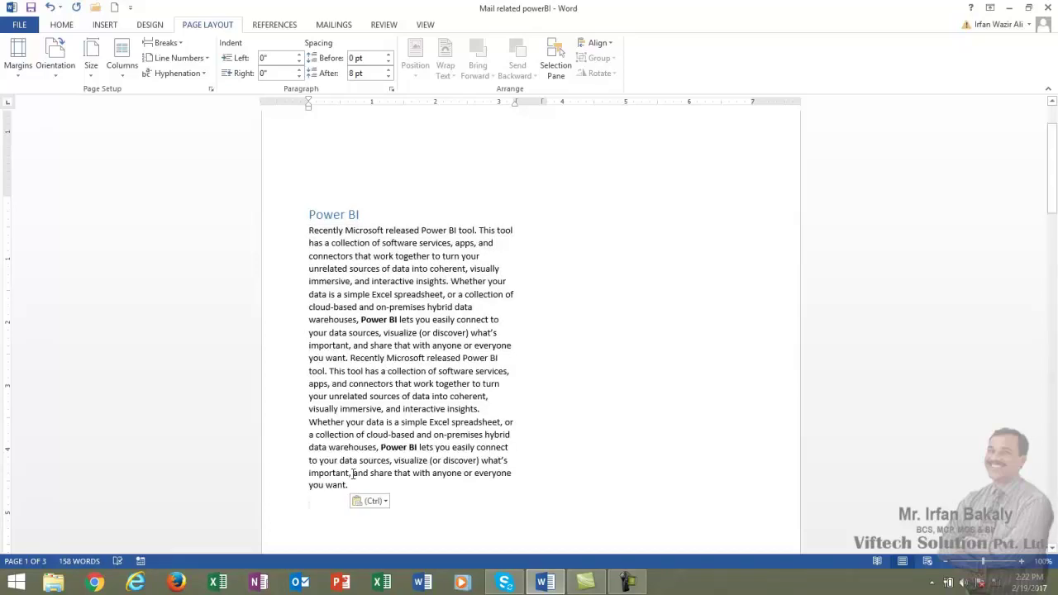
click(361, 485)
key(ctrl+v)
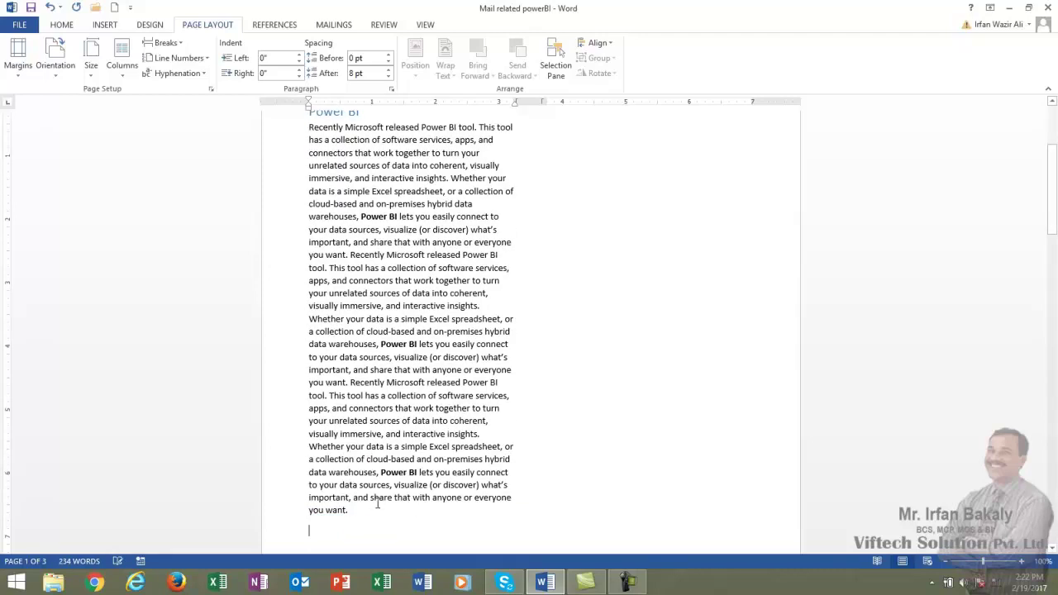
key(ctrl+v)
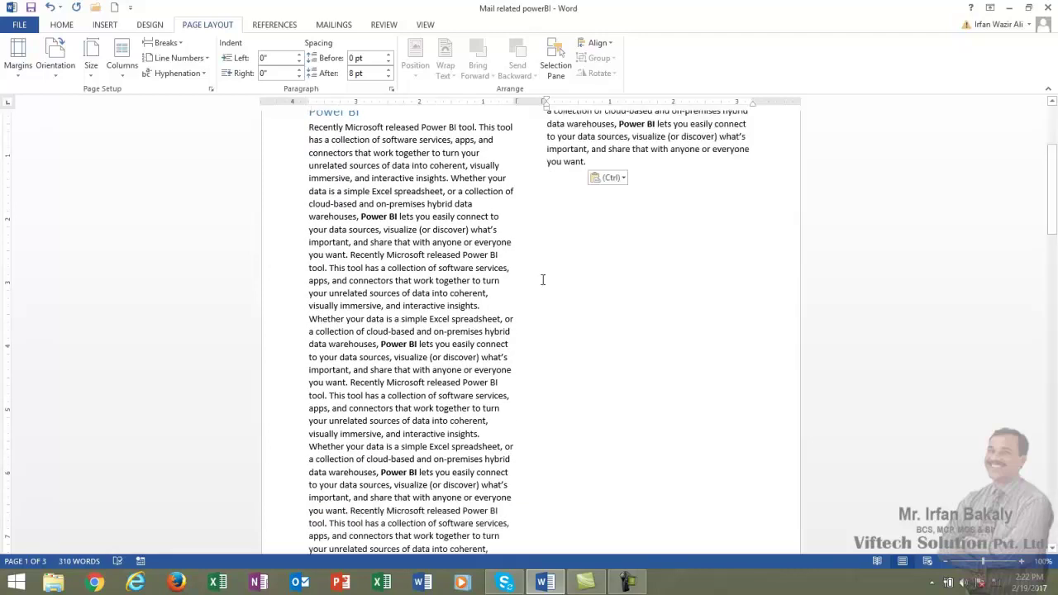
- Paste more copies until the text fills the left column and flows into the right
click(622, 162)
key(ctrl+v)
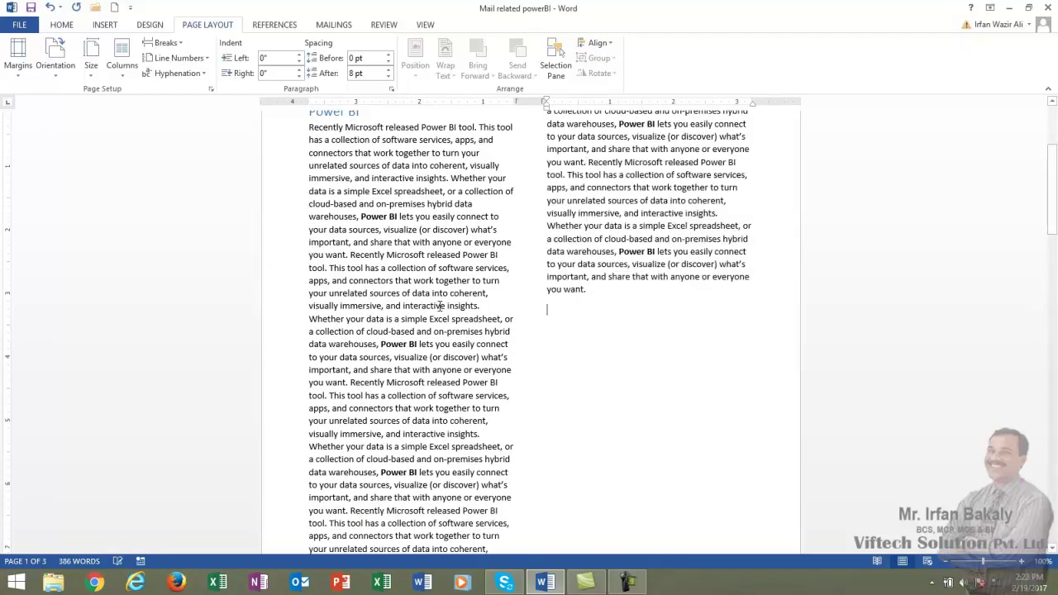
key(ctrl+v)
scroll(438, 298, up, 1)
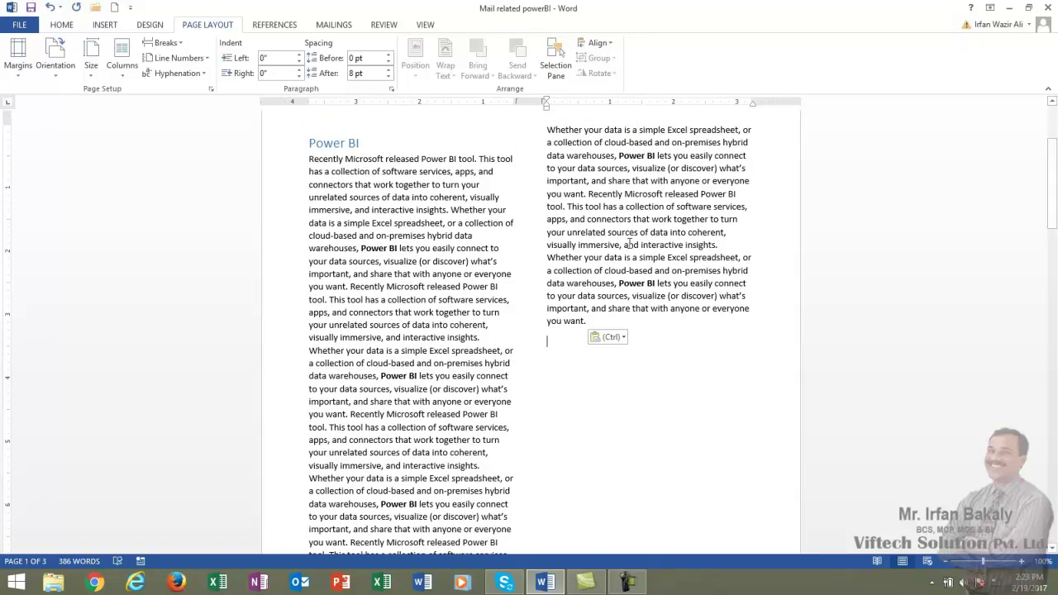
scroll(626, 309, down, 1)
scroll(626, 309, down, 1)
scroll(627, 309, down, 1)
key(ctrl+v)
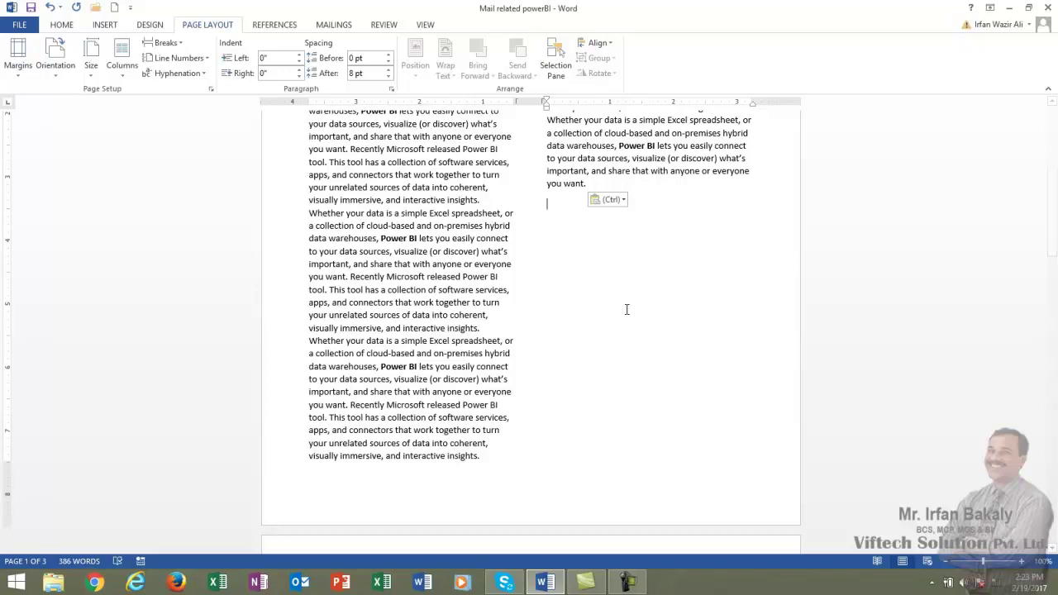
click(126, 74)
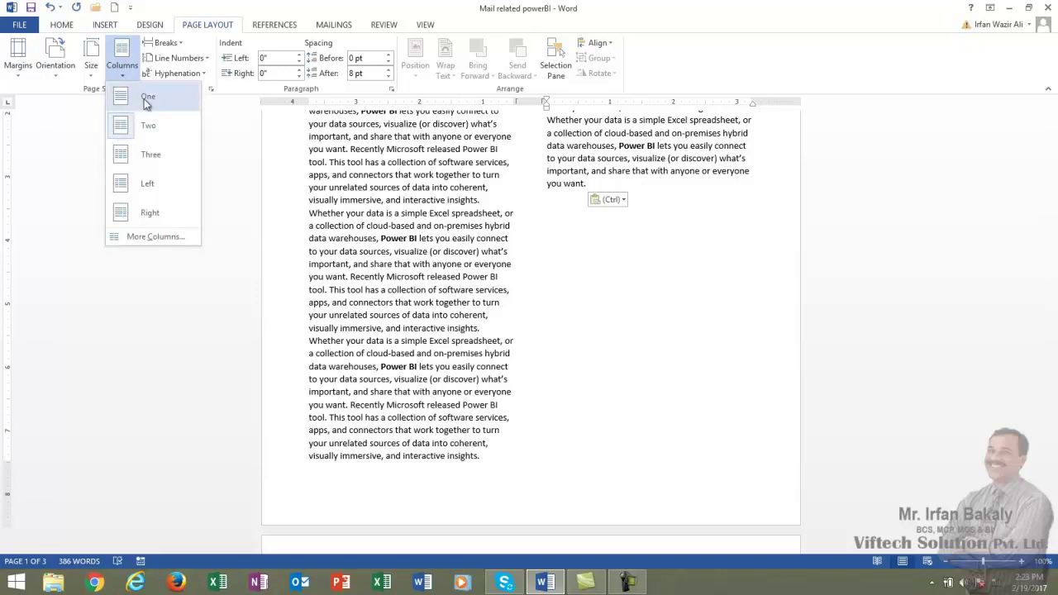
- Try a three-column layout, then set the text back to one column
click(150, 154)
scroll(471, 245, up, 3)
scroll(471, 245, up, 1)
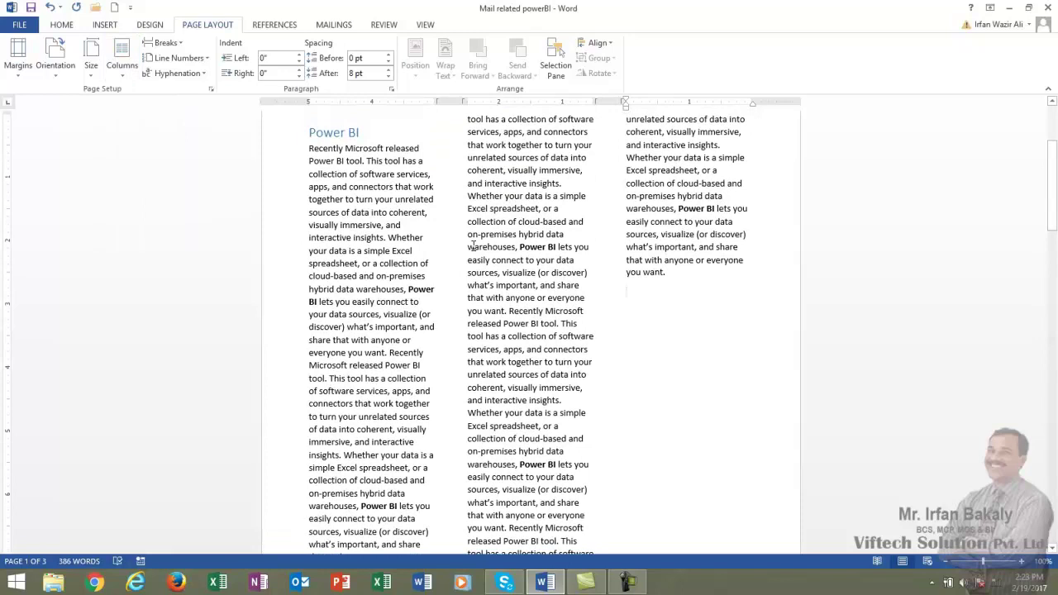
click(123, 79)
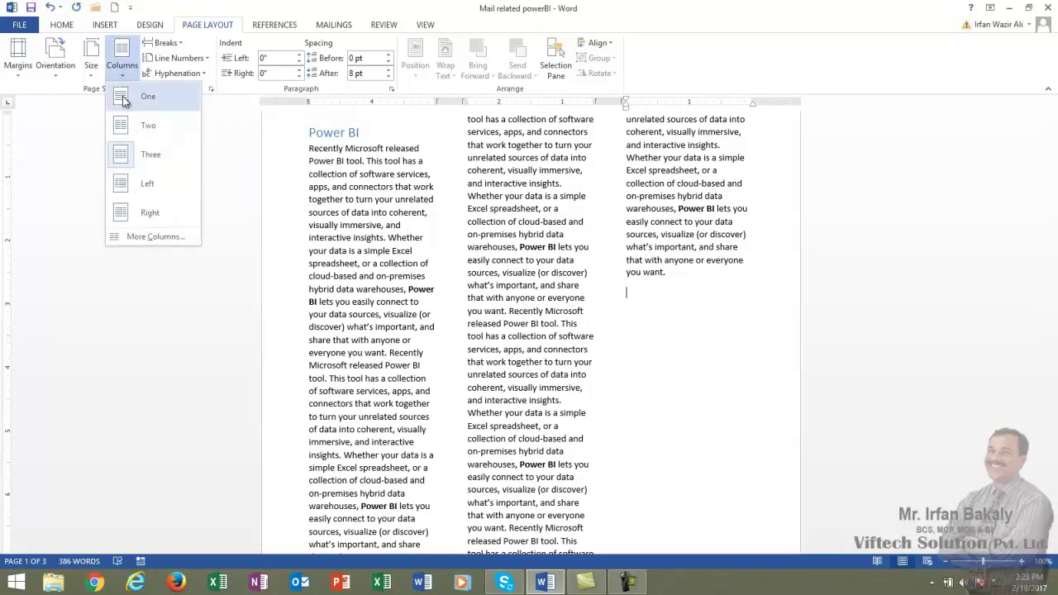
click(122, 98)
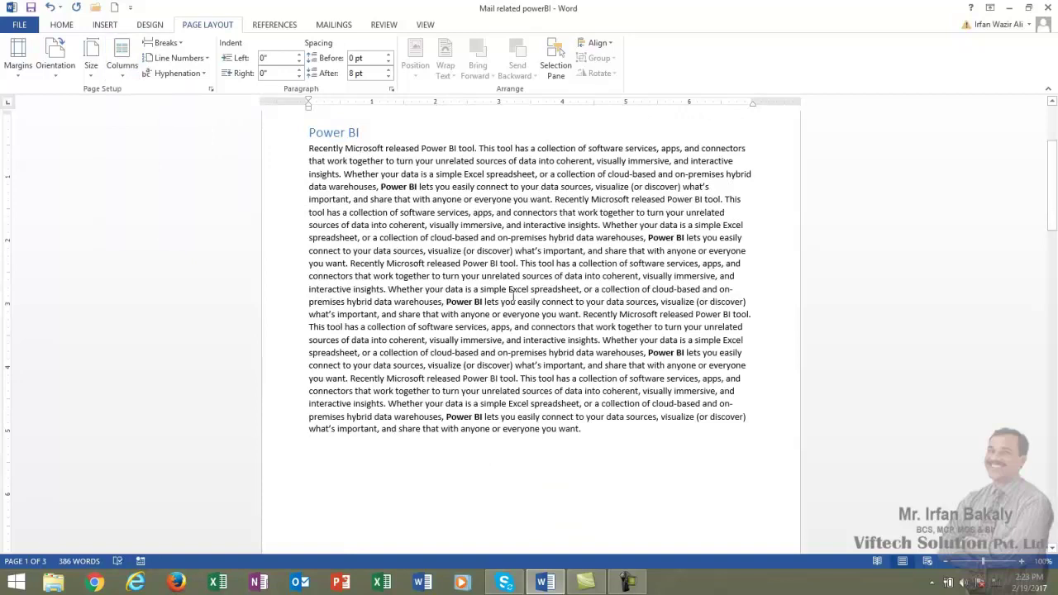
- Delete the trailing empty line and check the Breaks list without inserting a break
key(BackSpace)
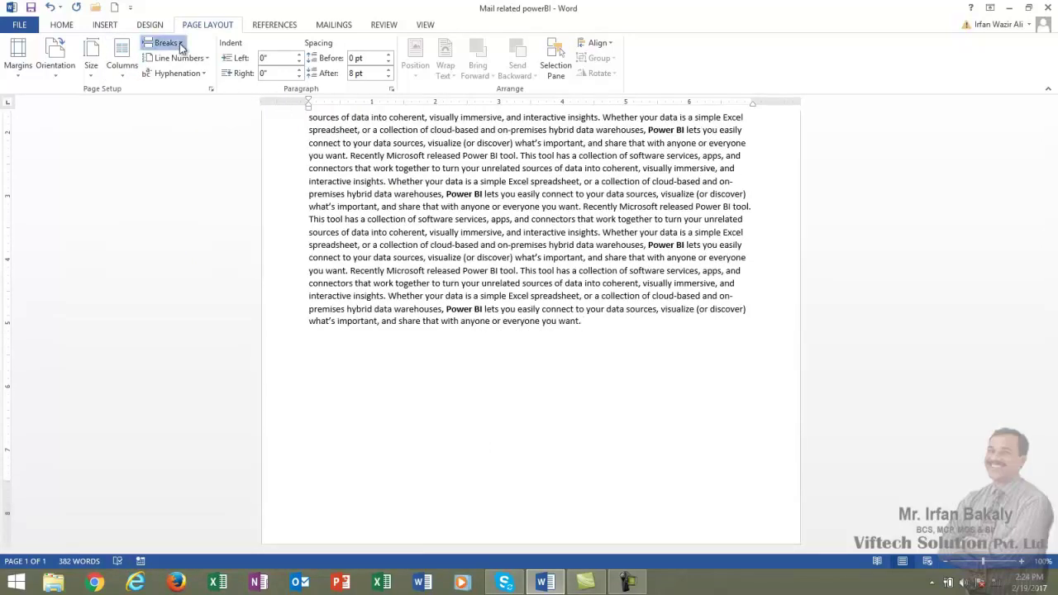
click(180, 43)
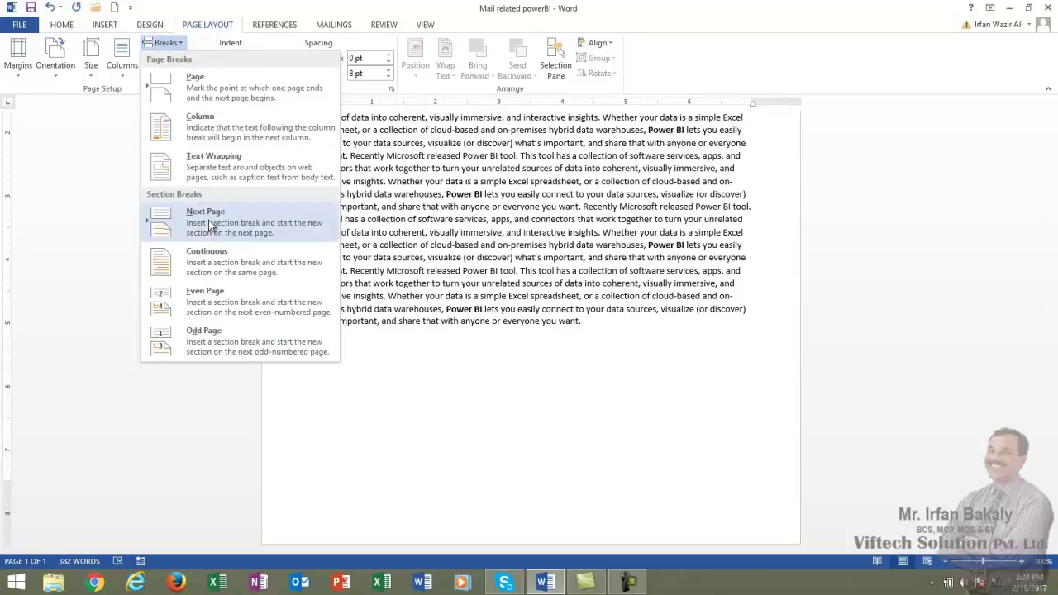
click(630, 341)
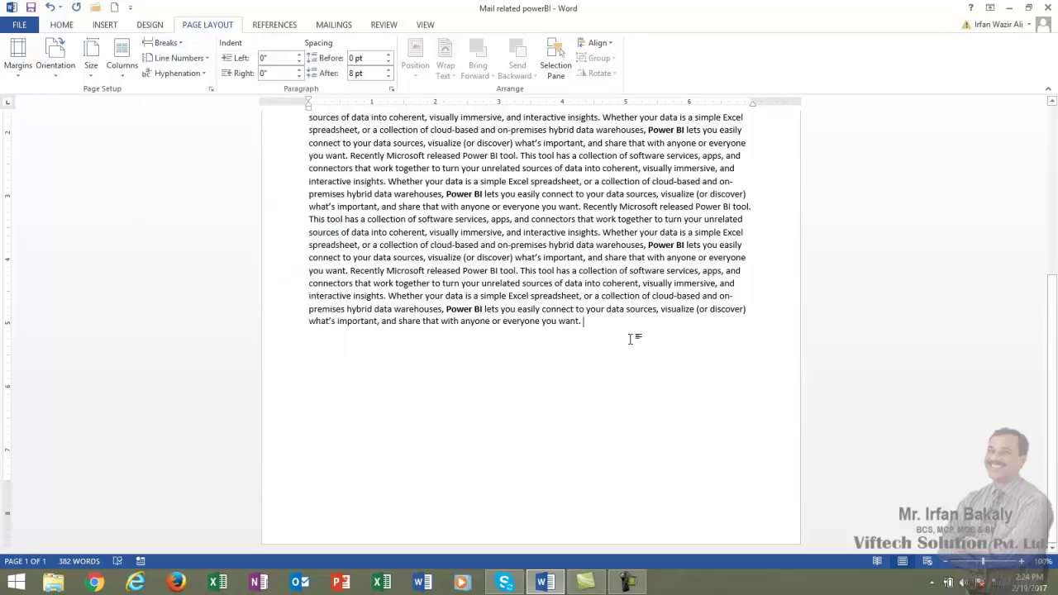
scroll(522, 308, up, 1)
scroll(523, 307, up, 1)
ctrl+scroll(522, 304, down, 4)
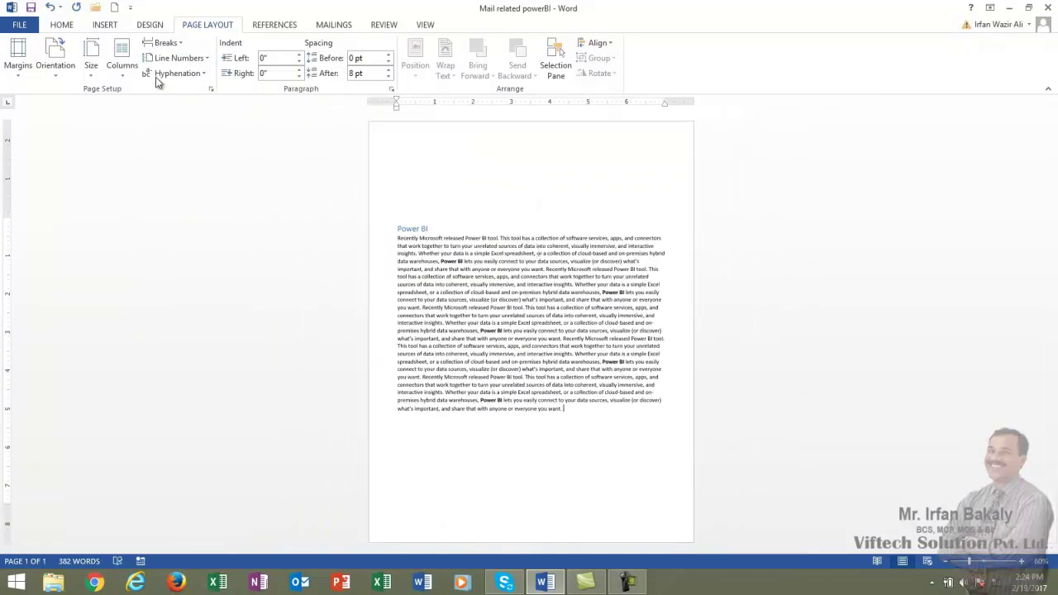
- Set the text back to Two columns and insert a Next Page section break after it
click(91, 66)
click(121, 73)
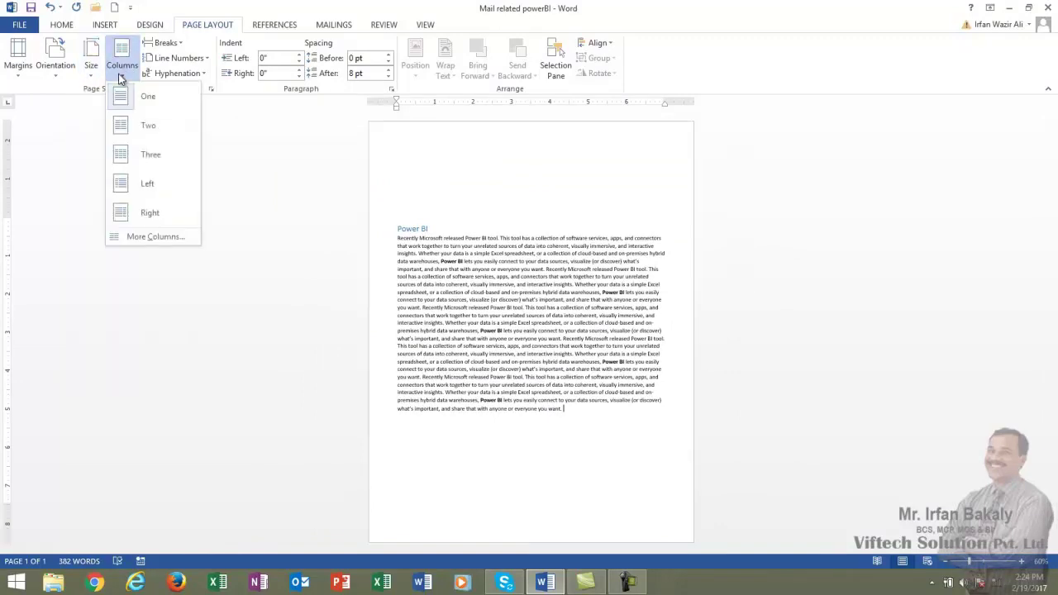
click(148, 124)
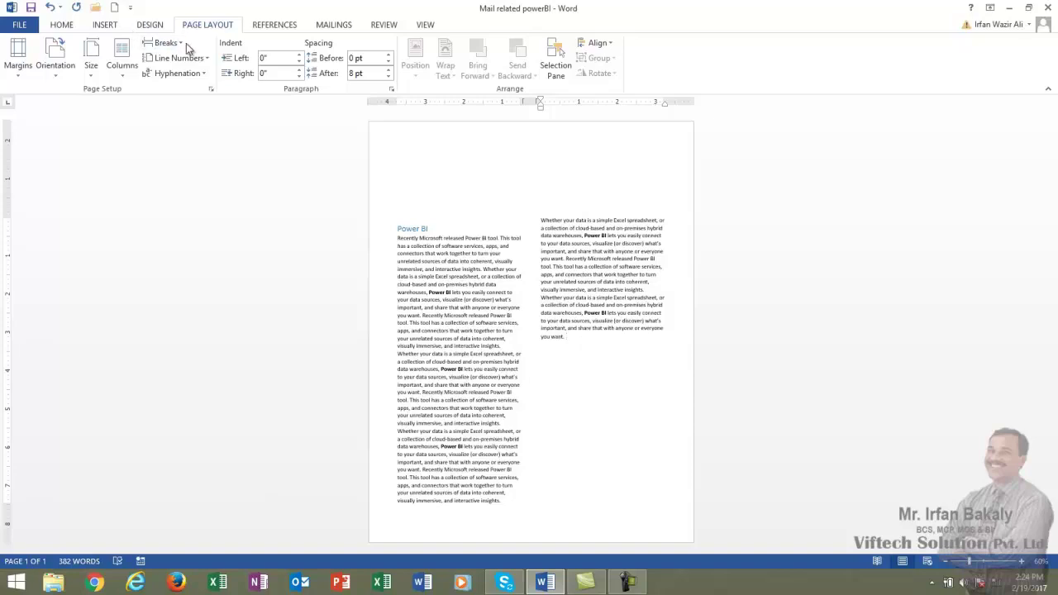
click(166, 42)
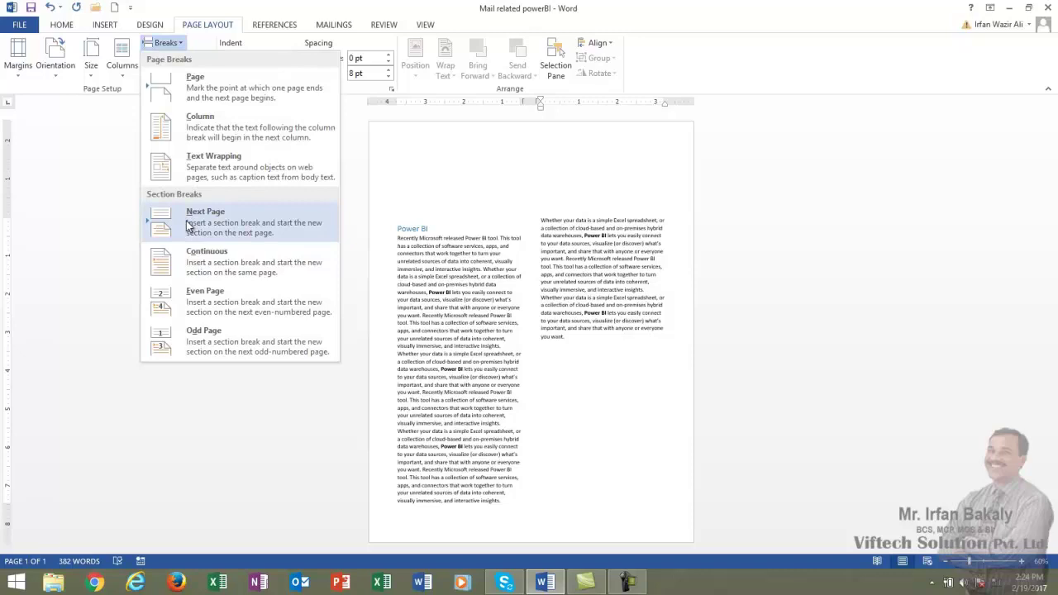
click(188, 216)
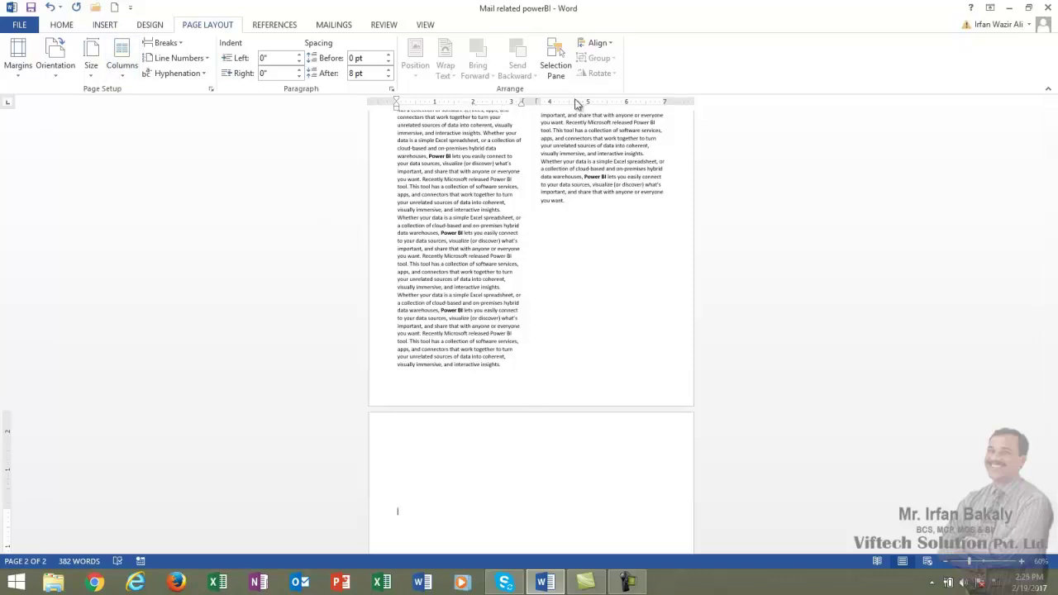
- Set the new second page to a single column while page 1 keeps its two columns
click(123, 67)
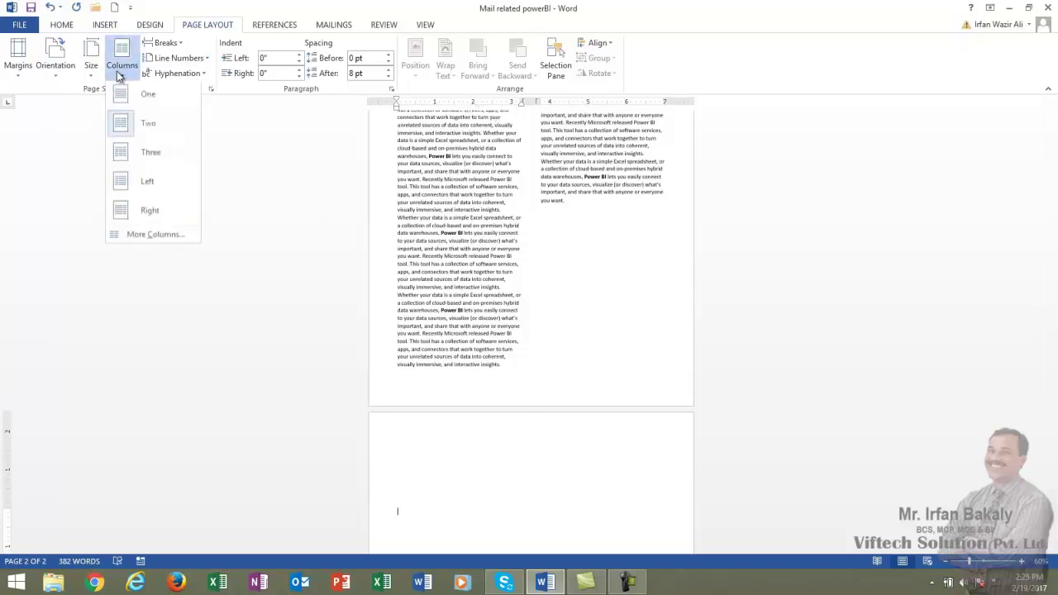
click(128, 98)
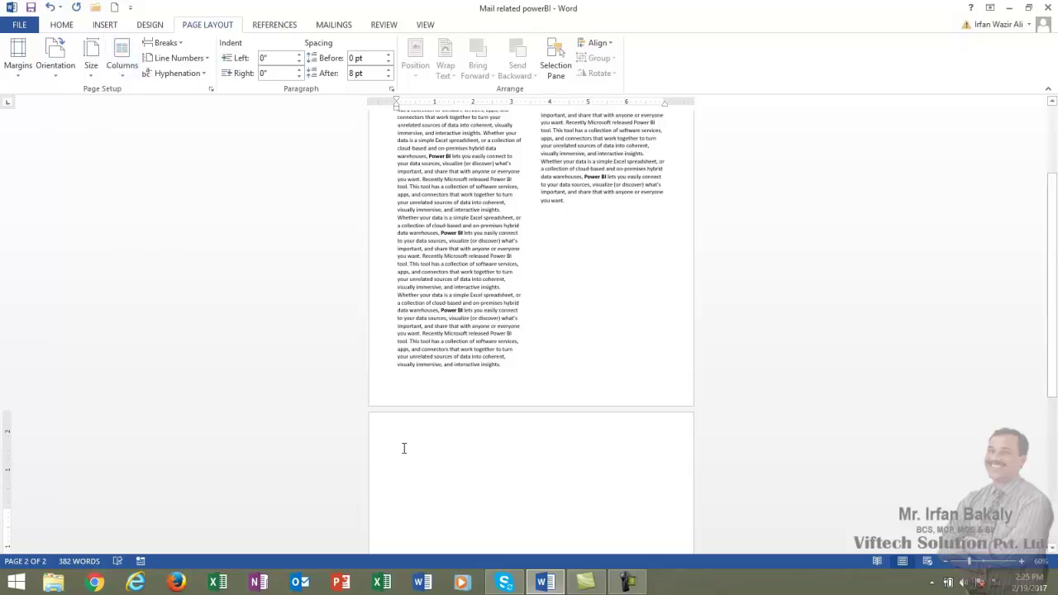
click(486, 182)
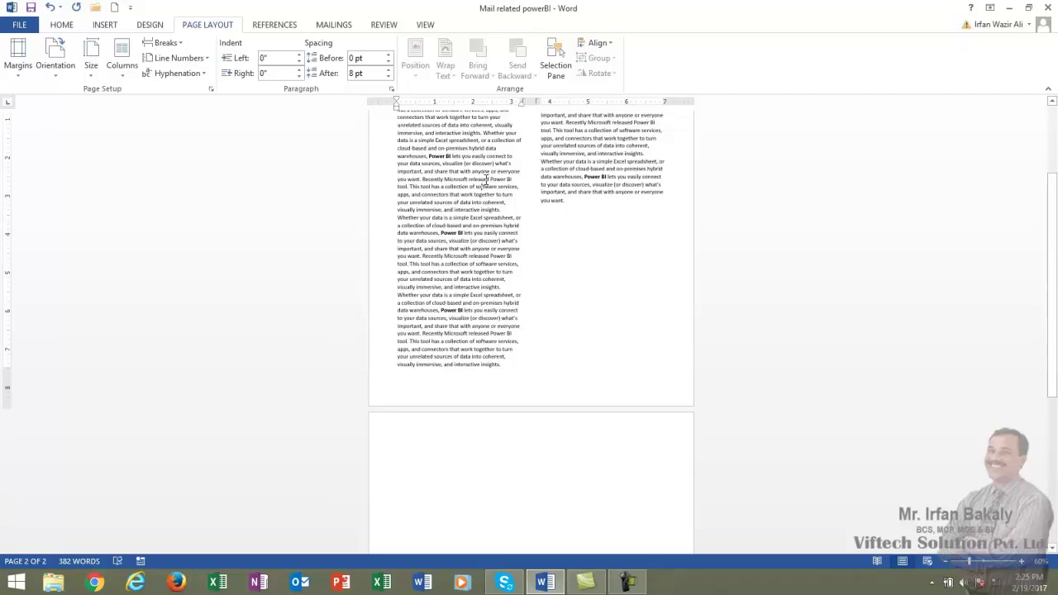
click(582, 151)
click(490, 159)
- Turn page 2 to landscape orientation
click(473, 478)
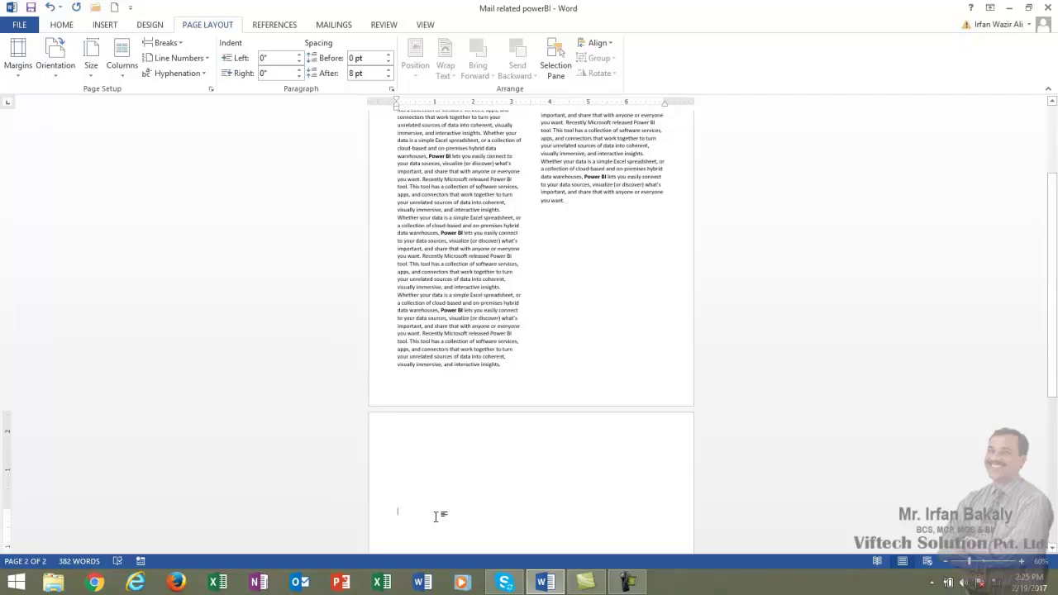
click(57, 74)
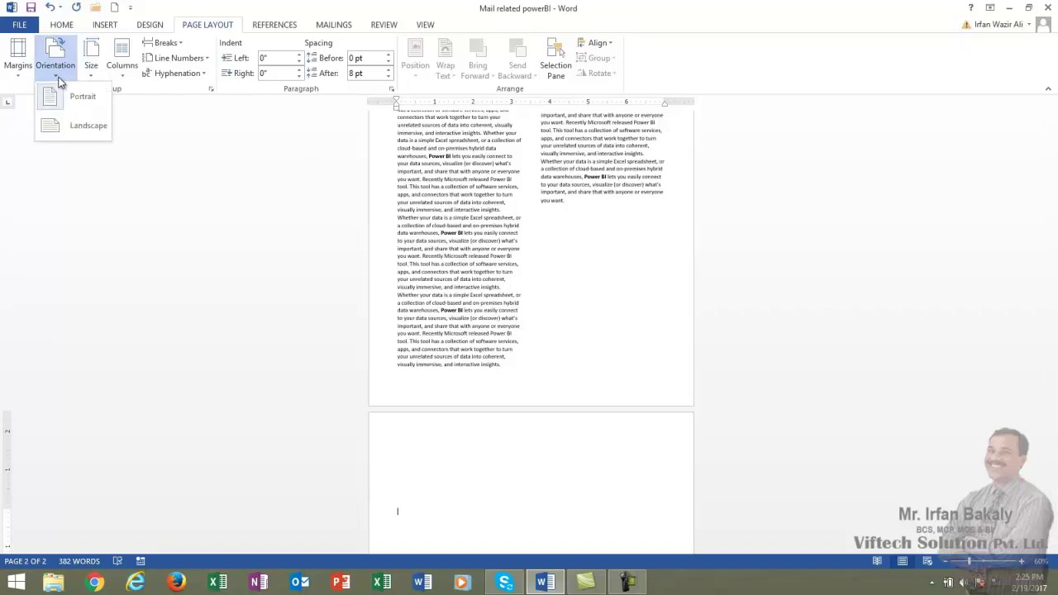
click(65, 127)
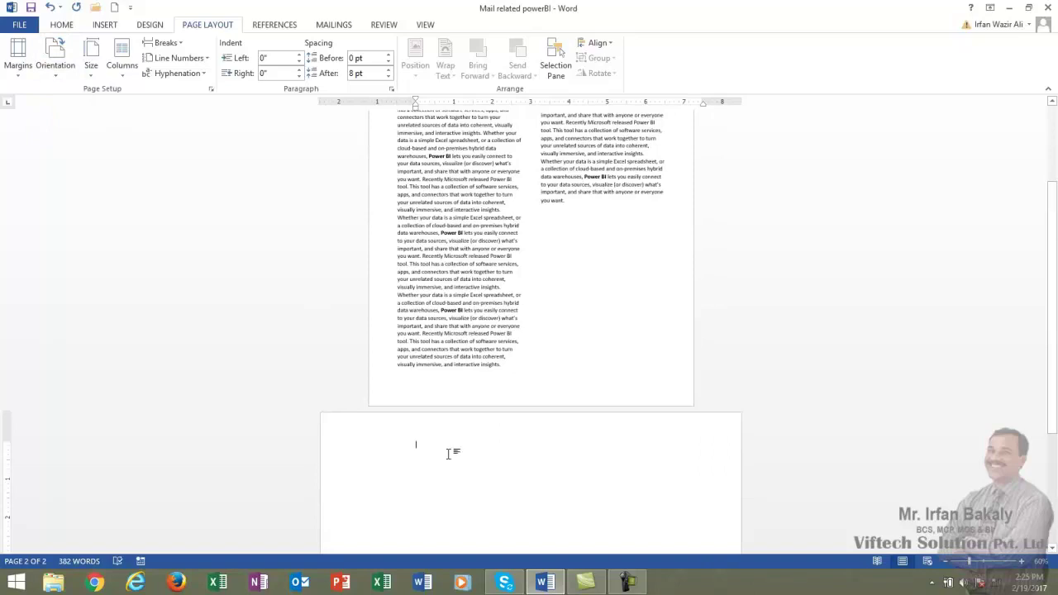
scroll(450, 453, down, 2)
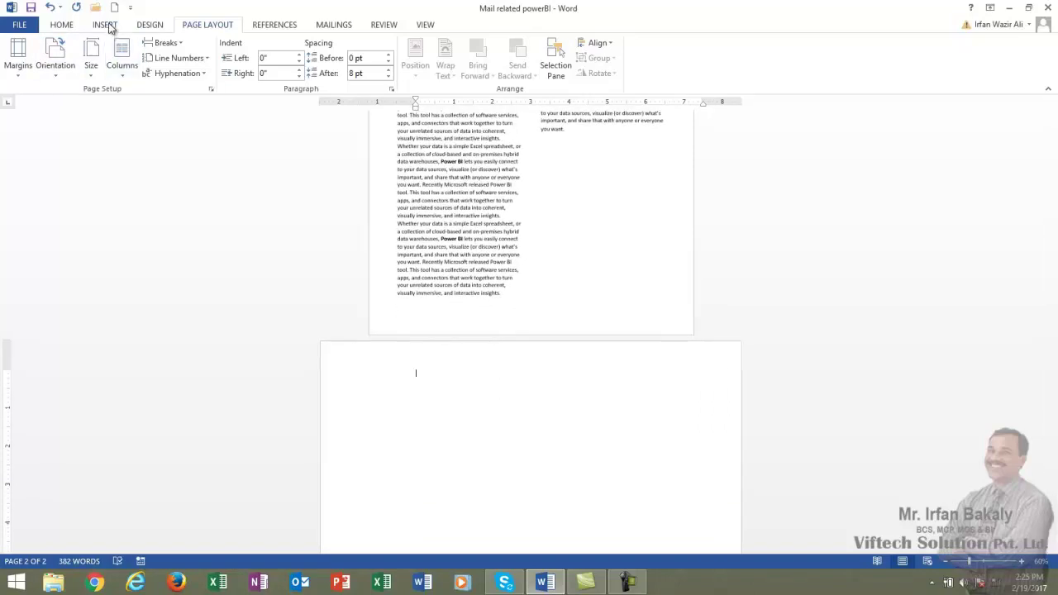
- Insert the first Hierarchy SmartArt layout on landscape page 2
click(108, 25)
click(233, 66)
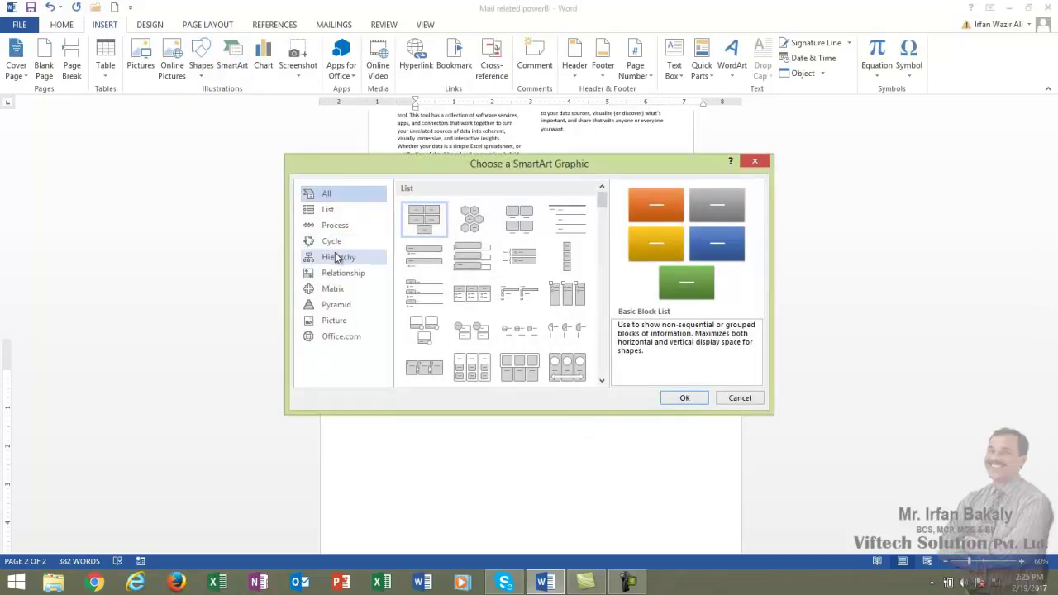
click(338, 257)
click(472, 242)
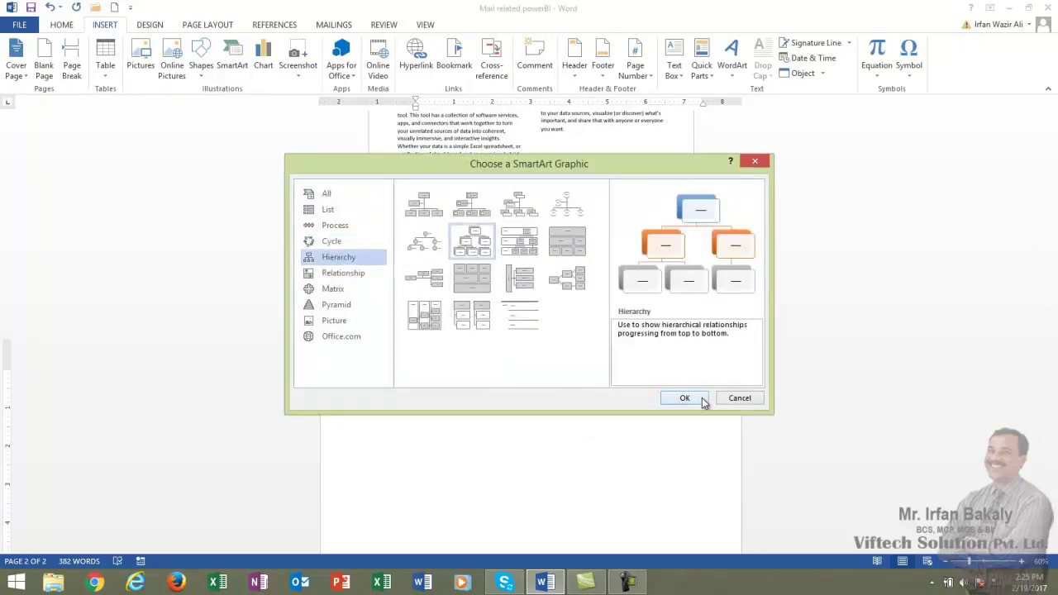
click(684, 398)
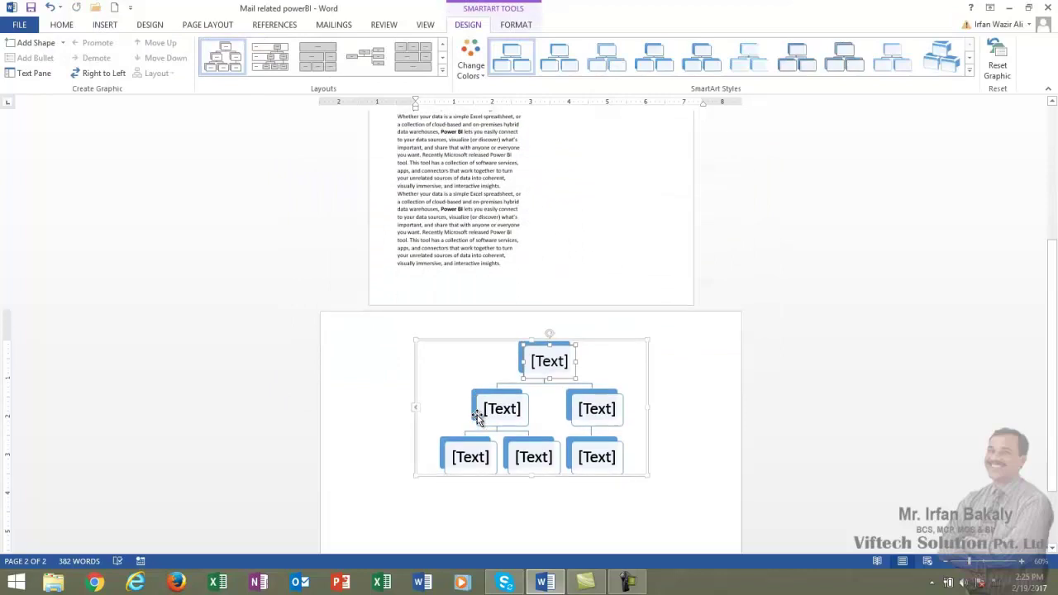
- Start a new empty line just below the hierarchy graphic
scroll(476, 417, down, 1)
scroll(477, 417, down, 1)
scroll(477, 417, down, 1)
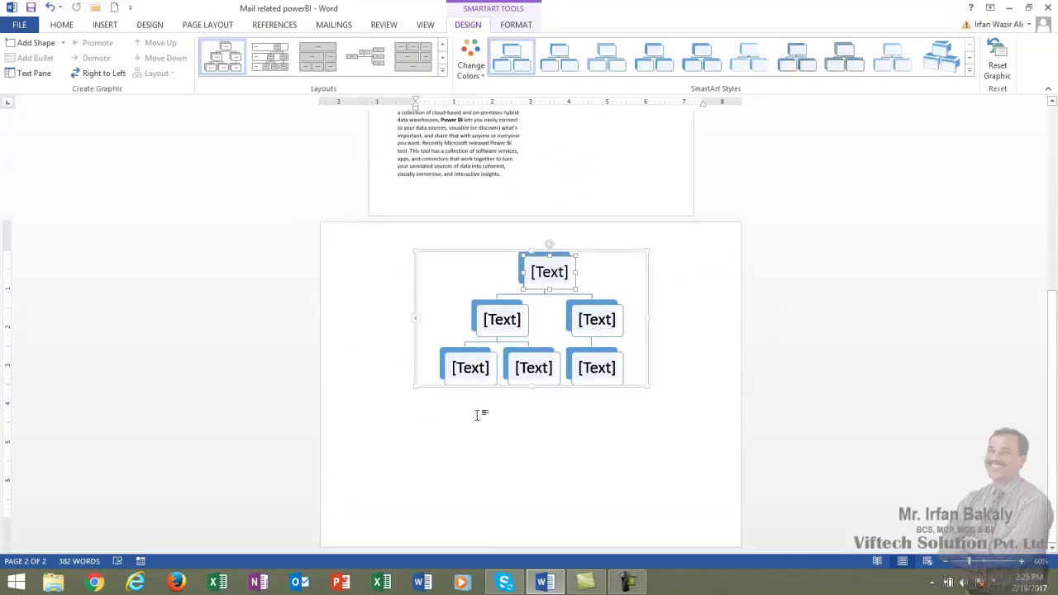
click(673, 420)
key(Return)
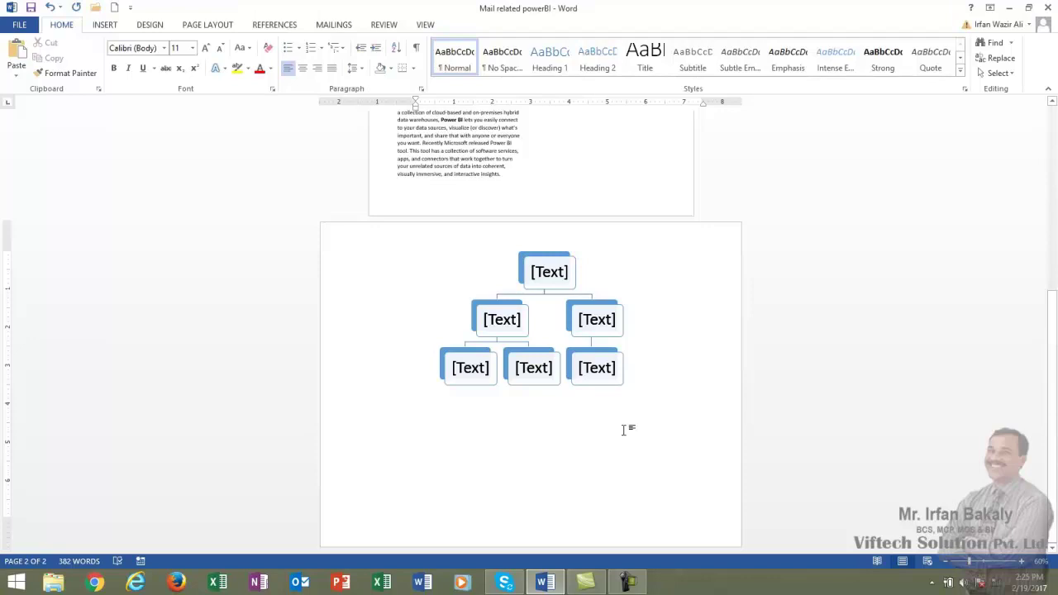
- Insert a Next Page section break after the hierarchy chart to begin page 3
click(190, 26)
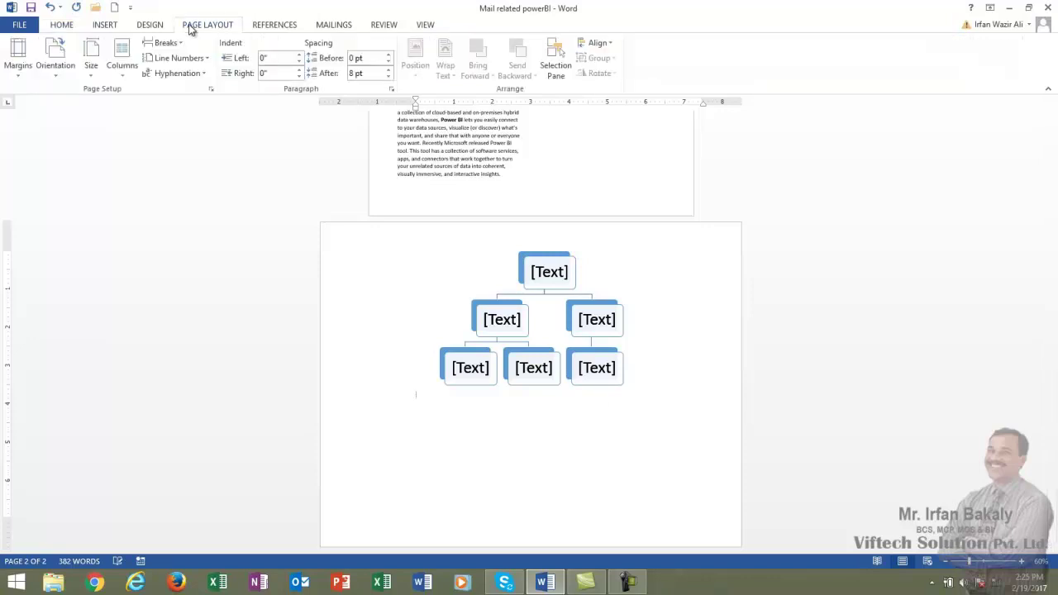
click(180, 43)
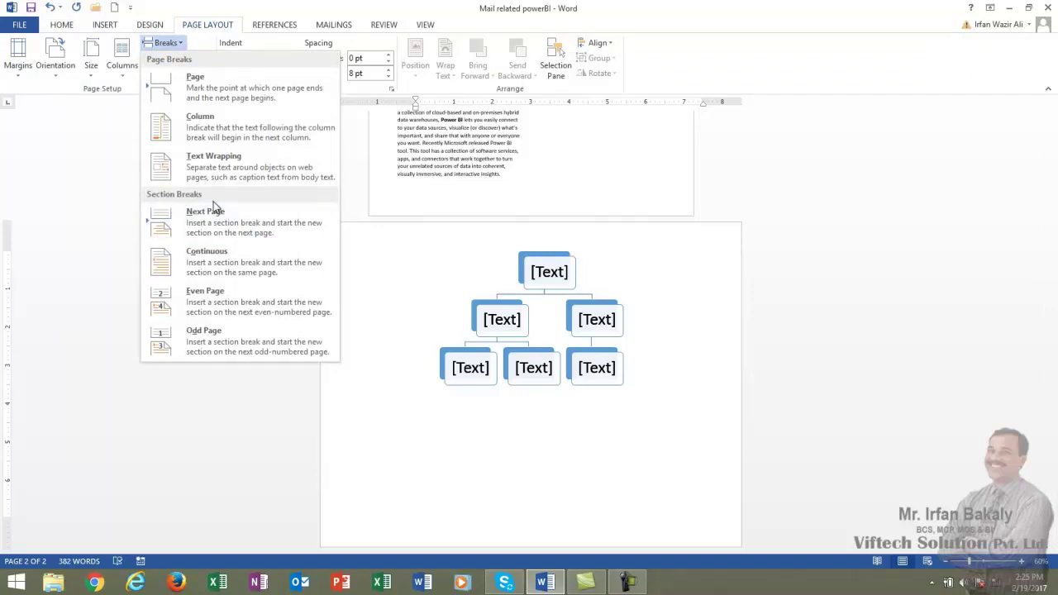
click(204, 223)
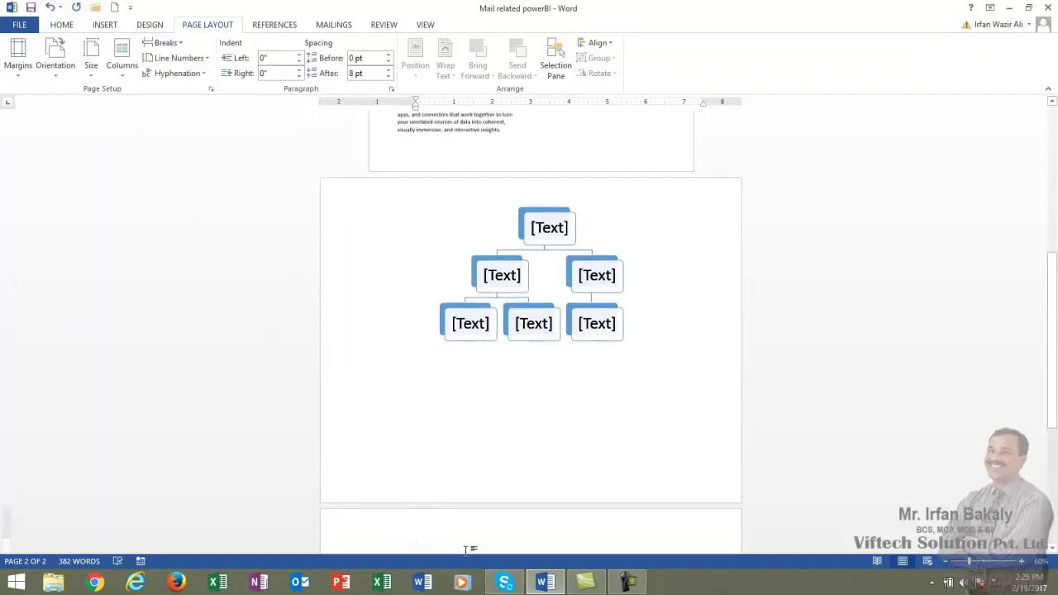
scroll(470, 541, down, 2)
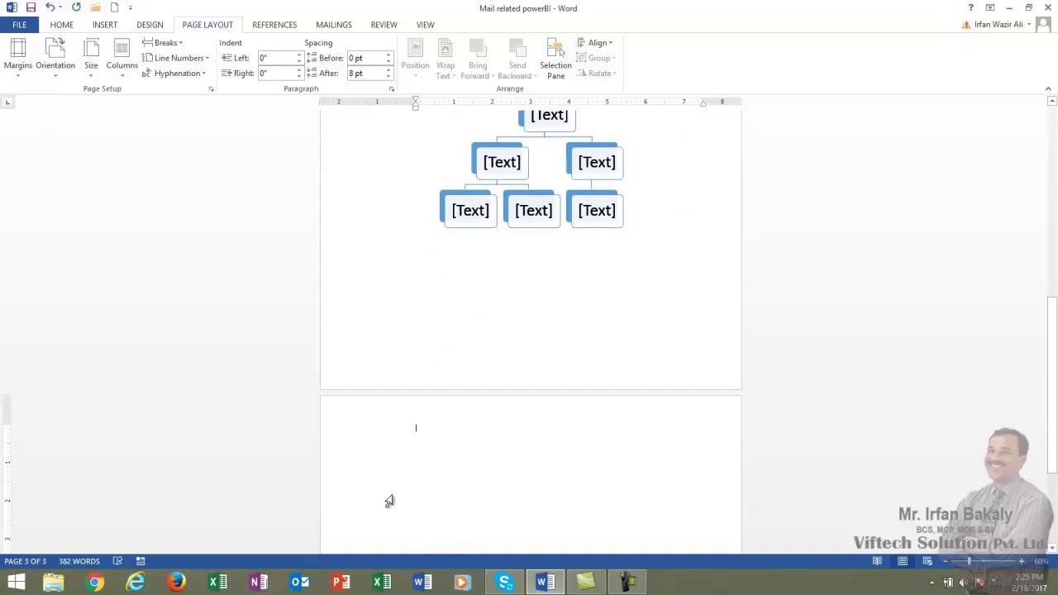
- Make page 3 portrait and paste the Power BI paragraph onto it
click(60, 76)
click(65, 97)
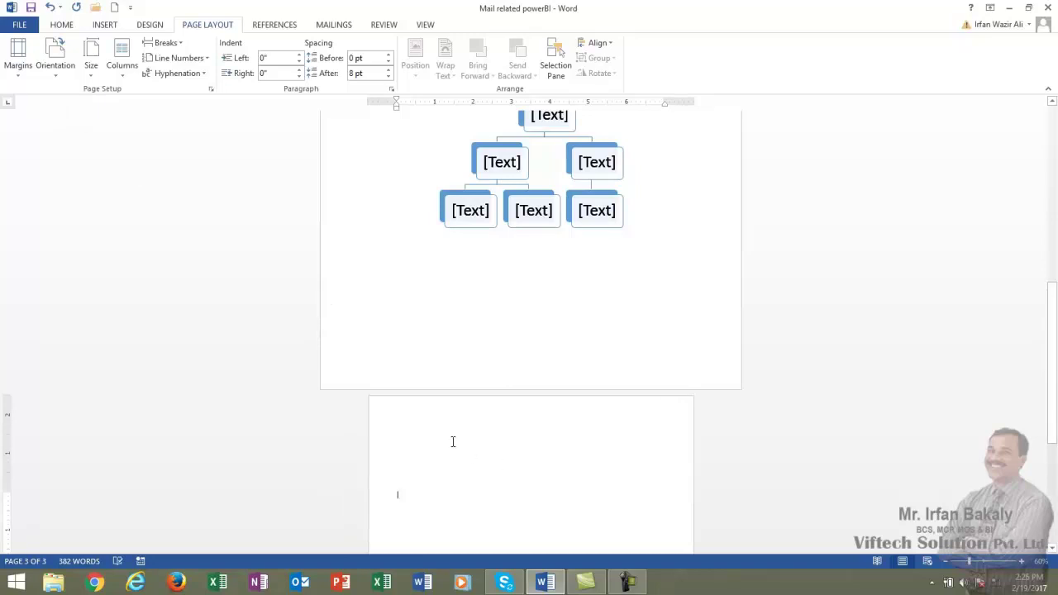
text(Recently Microsoft released Power BI tool. This tool has a collection of software services, apps, and connectors that work together to turn your unrelated sources of data into coherent, visually immersive, and interactive insights. Whether your data is a simple Excel spreadsheet, or a collection of cloud-based and on-premises hybrid data warehouses, Power BI lets you easily connect to your data sources, visualize (or discover) what's important, and share that with anyone or everyone you want.)
scroll(453, 441, down, 1)
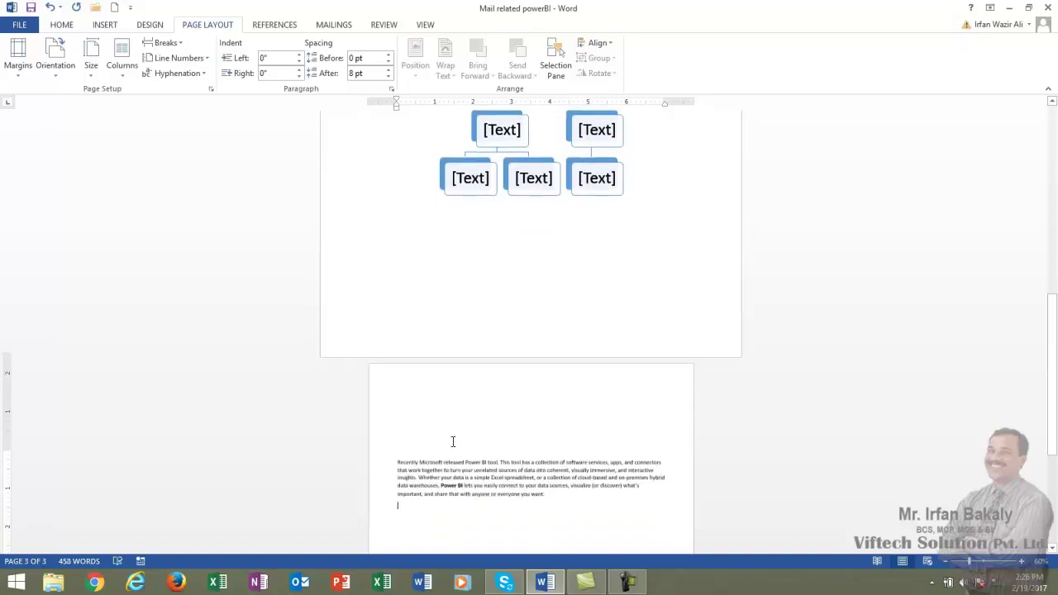
scroll(453, 441, down, 1)
- Paste the Power BI paragraph a second time on a new line below the first
key(ctrl)
key(Escape)
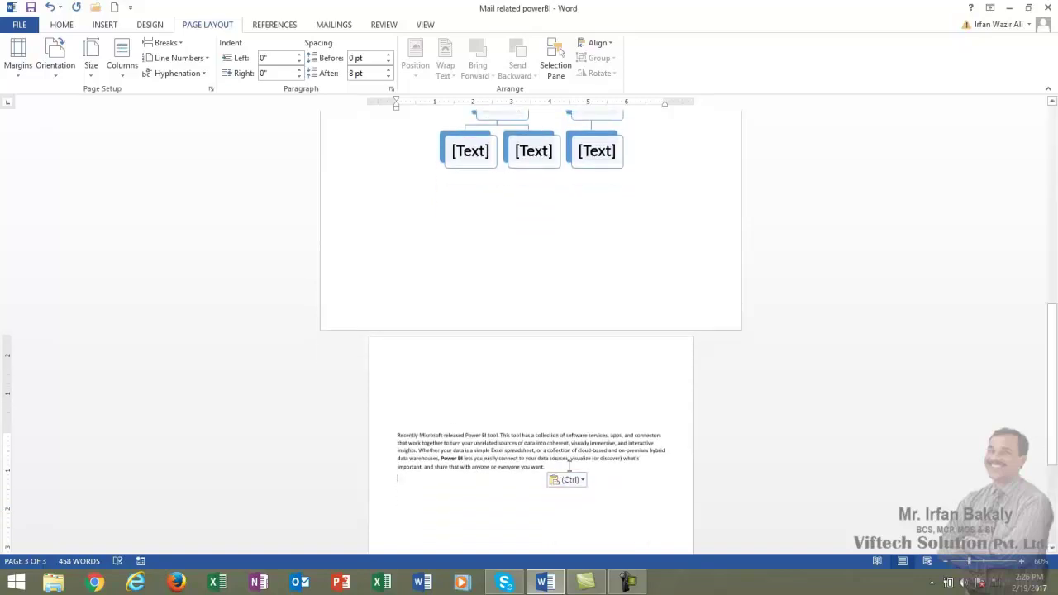
key(ctrl+v)
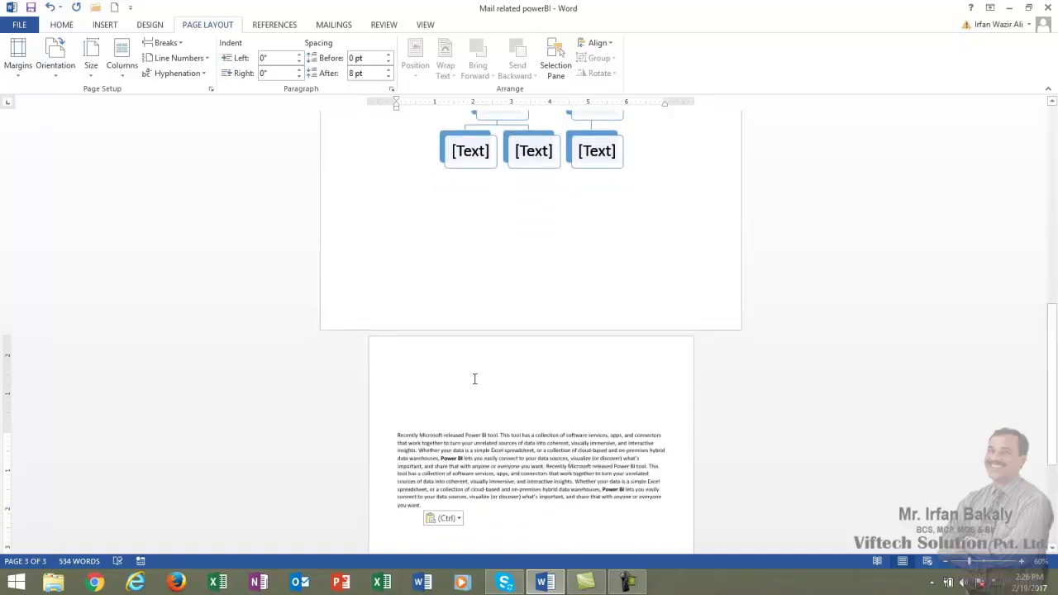
scroll(458, 339, up, 1)
scroll(444, 302, up, 1)
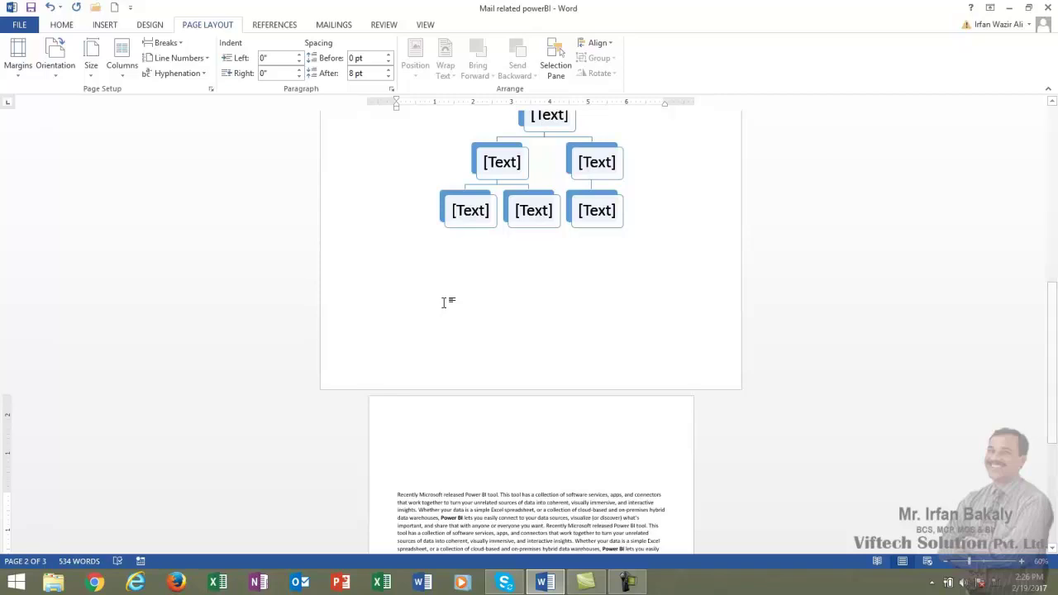
scroll(443, 303, up, 2)
scroll(443, 303, up, 1)
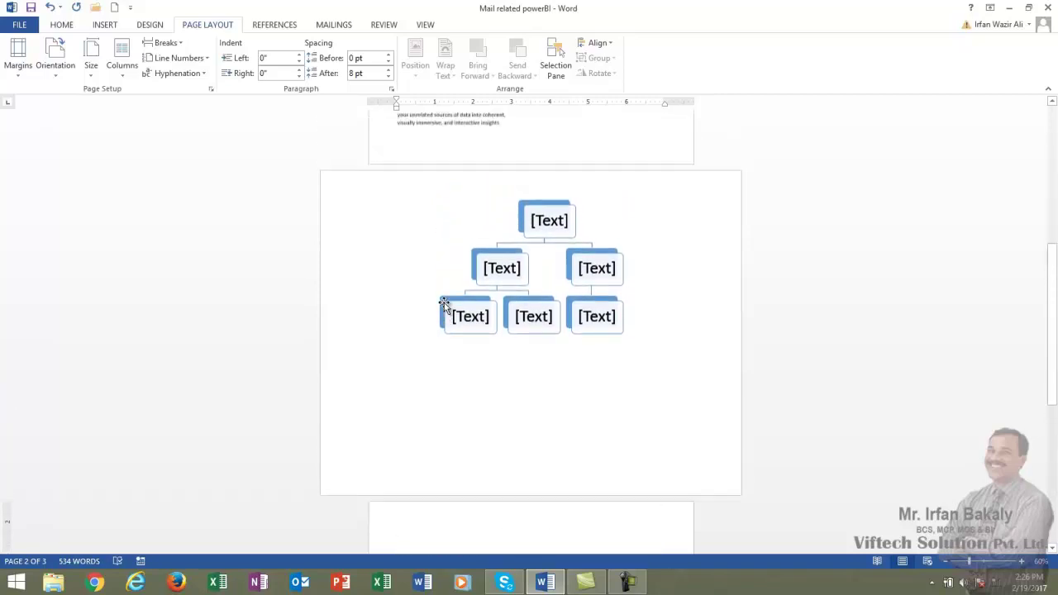
scroll(444, 303, up, 1)
scroll(444, 303, up, 1)
scroll(444, 302, up, 1)
scroll(443, 302, up, 1)
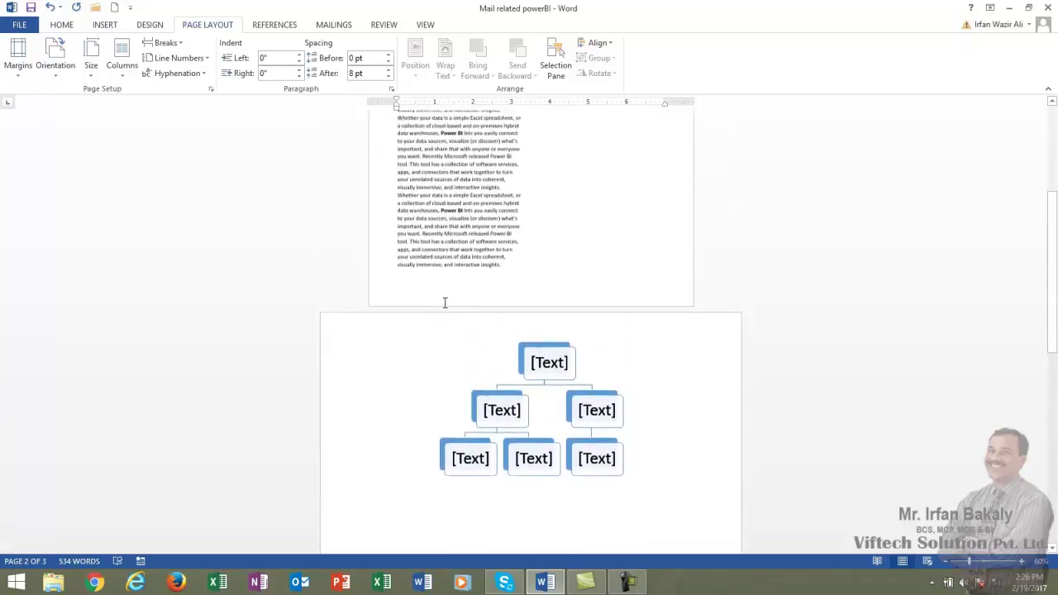
scroll(444, 302, up, 1)
scroll(444, 302, up, 1)
scroll(445, 303, up, 1)
scroll(454, 300, up, 1)
scroll(467, 300, up, 1)
- Break column one after 'coherent,' so 'visually immersive, and interactive insights.' starts a new paragraph
click(607, 264)
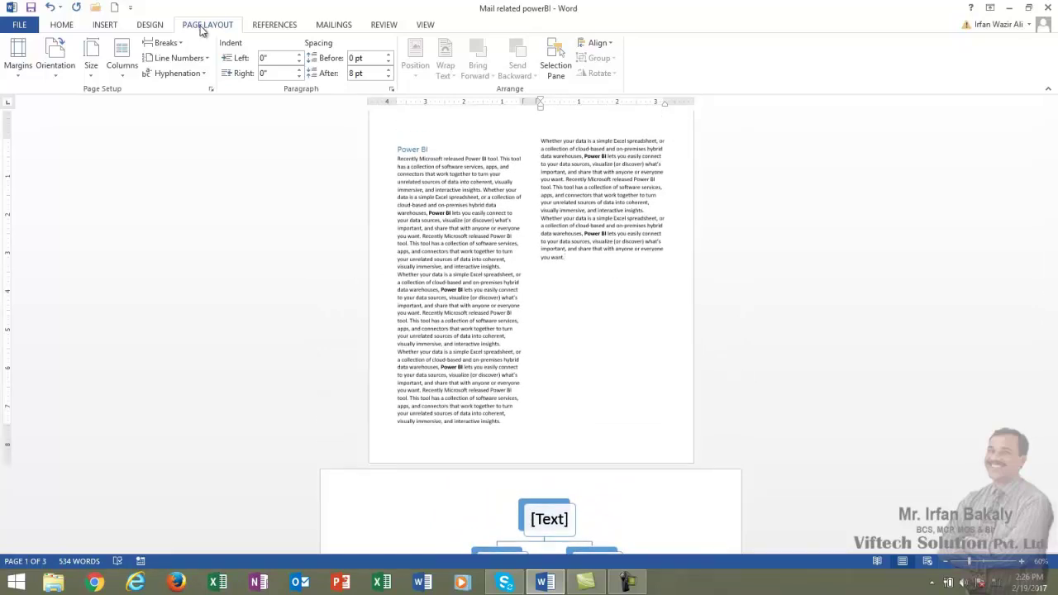
click(170, 42)
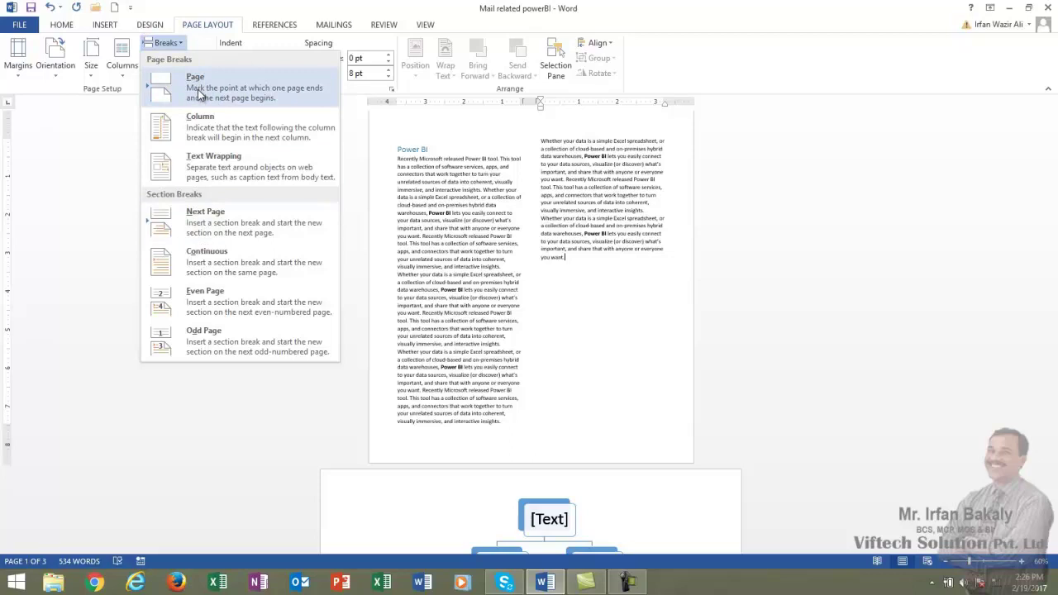
click(480, 175)
click(436, 150)
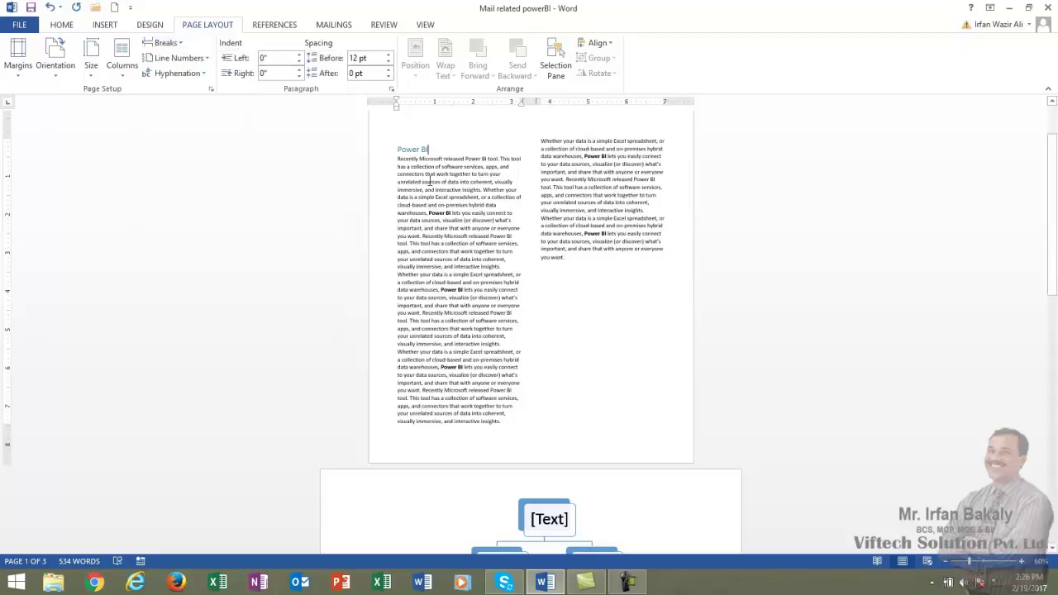
click(515, 256)
key(Return)
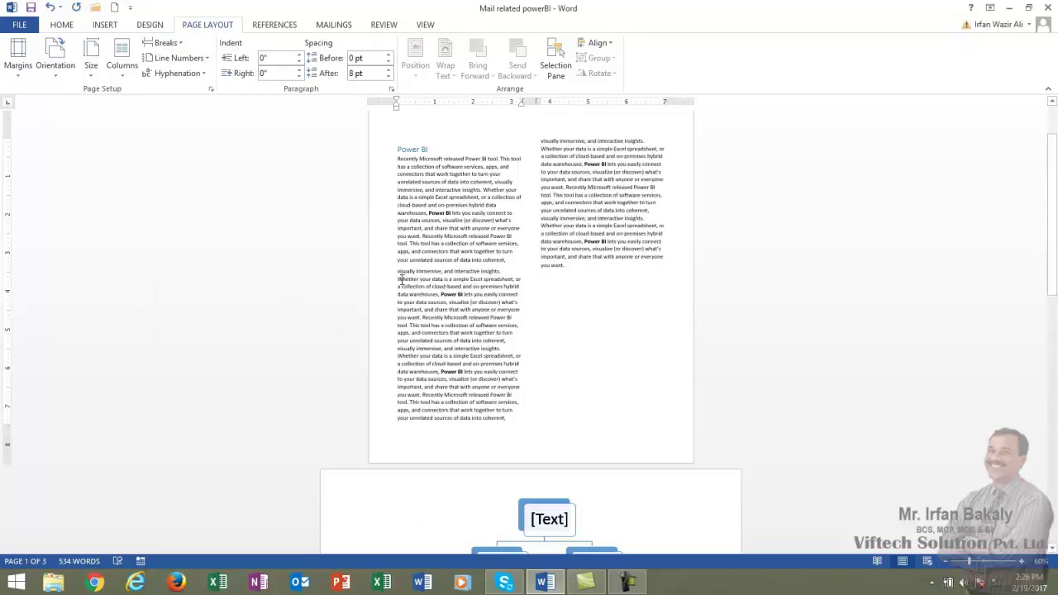
ctrl+scroll(399, 270, up, 3)
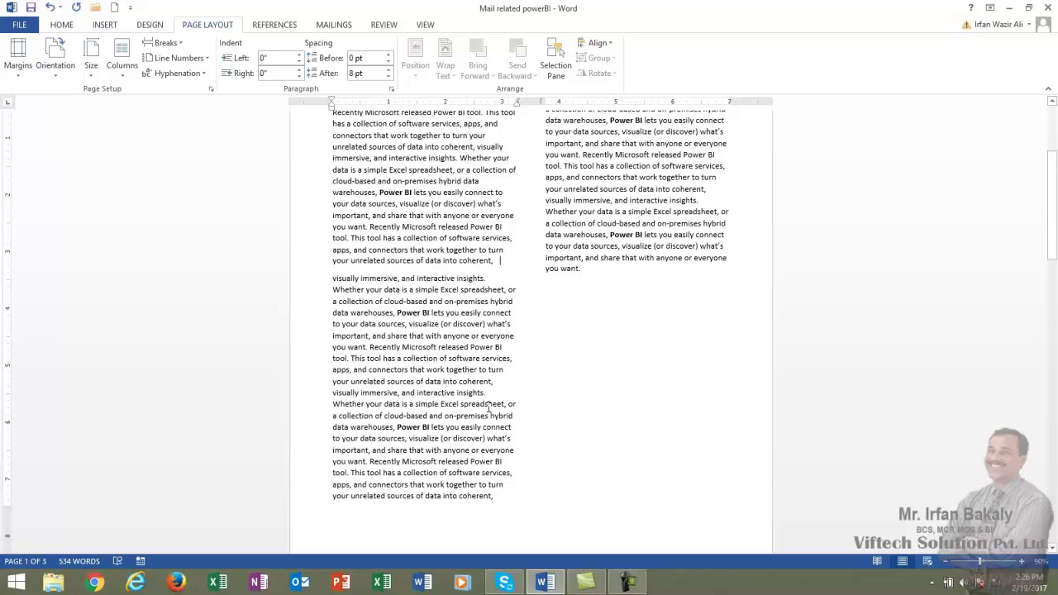
- Insert a page break in the first column of page 1
click(164, 42)
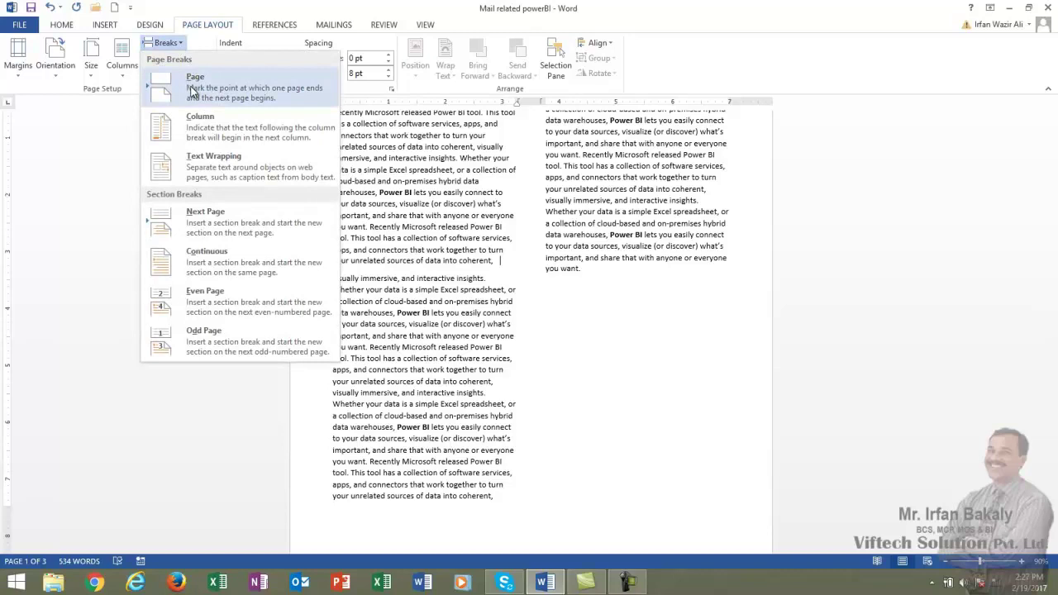
click(191, 83)
scroll(446, 324, down, 2)
scroll(447, 325, up, 2)
scroll(448, 325, up, 2)
scroll(448, 325, up, 2)
scroll(448, 324, up, 1)
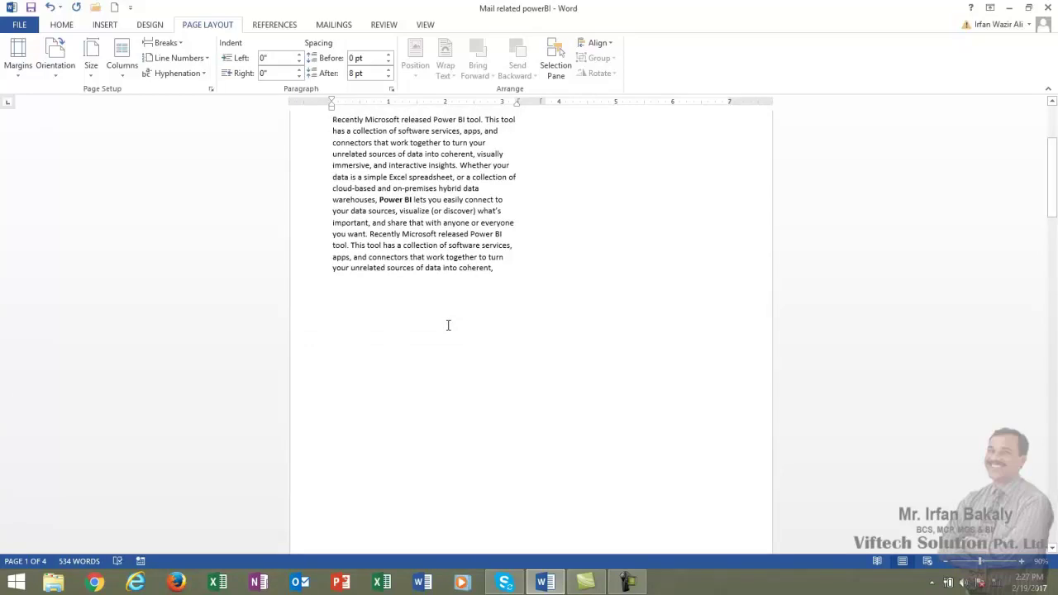
scroll(448, 325, down, 3)
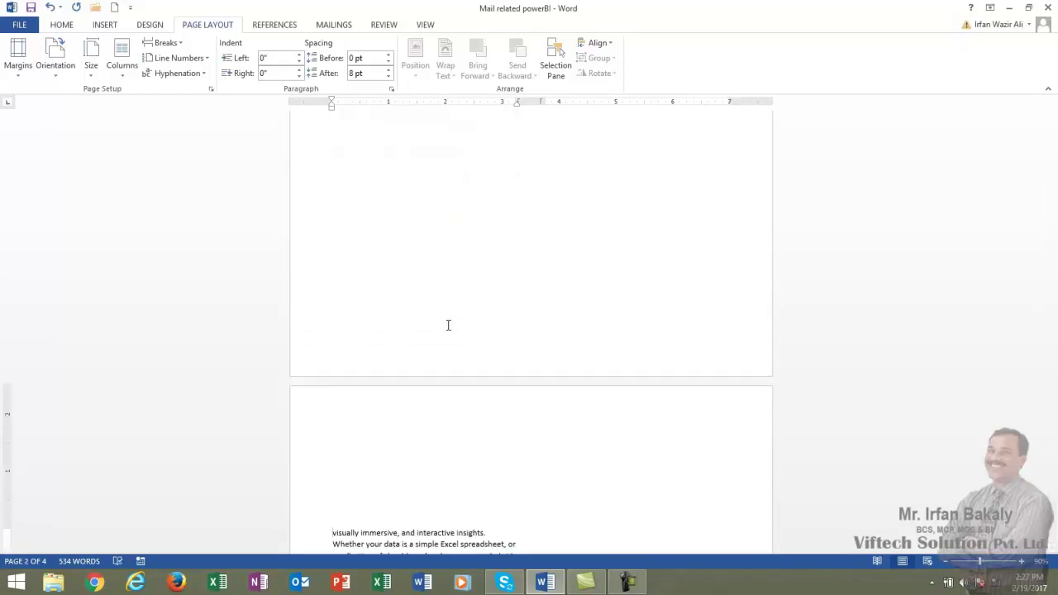
- Delete the page break and the blank line so the paragraph flows continuously again
key(BackSpace)
scroll(448, 324, up, 3)
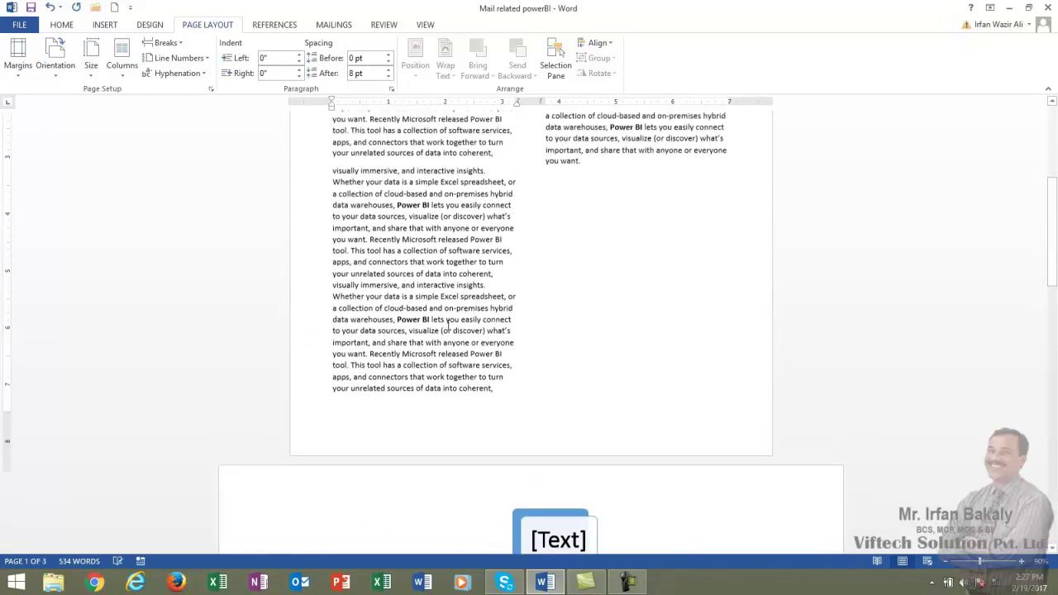
key(BackSpace)
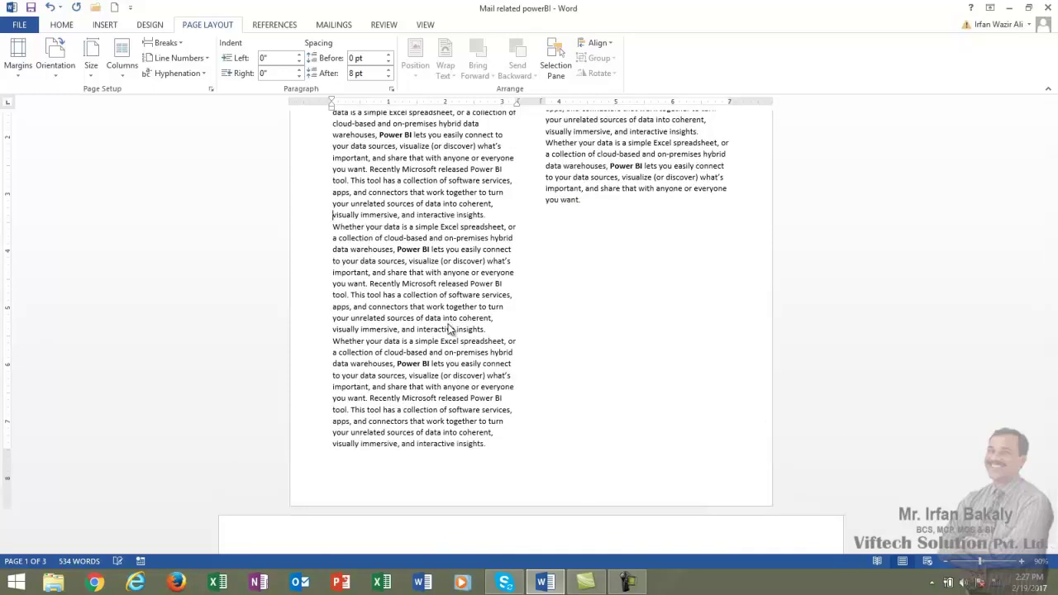
ctrl+scroll(451, 329, up, 2)
ctrl+scroll(450, 329, up, 2)
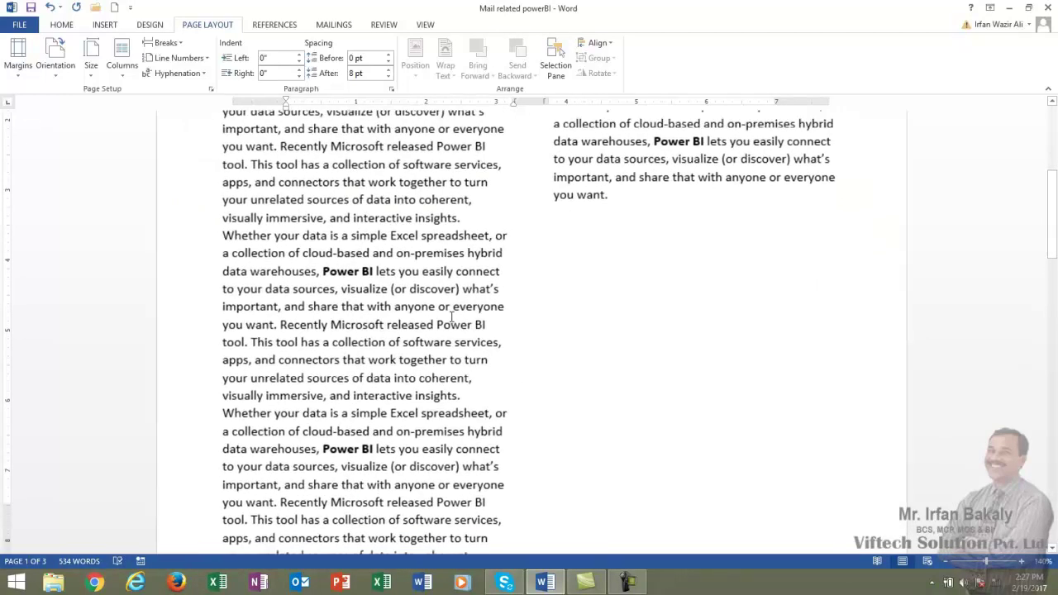
ctrl+scroll(451, 318, up, 1)
scroll(451, 319, up, 4)
click(324, 215)
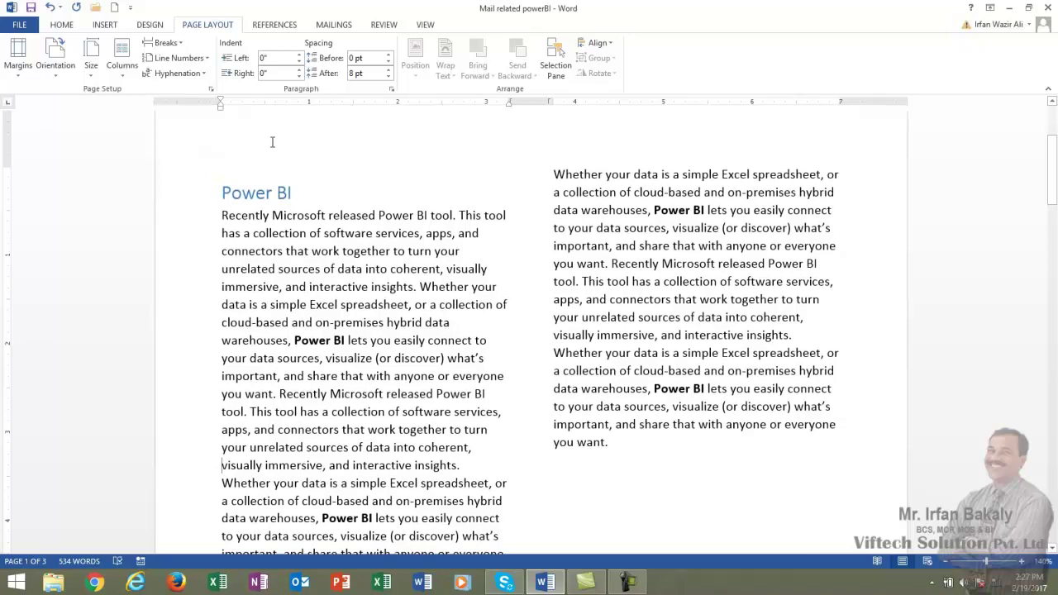
click(209, 59)
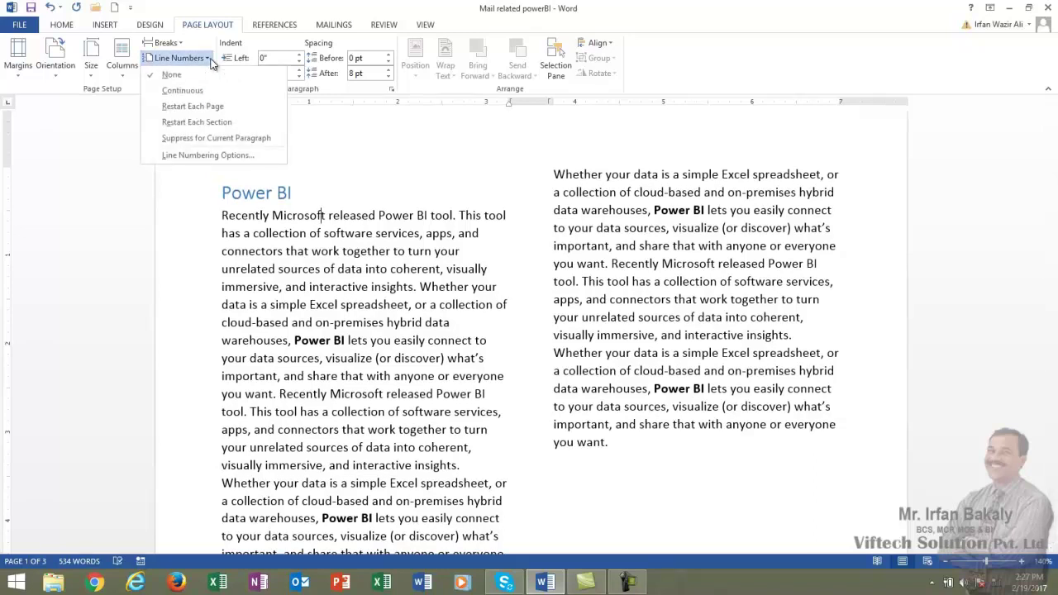
click(183, 91)
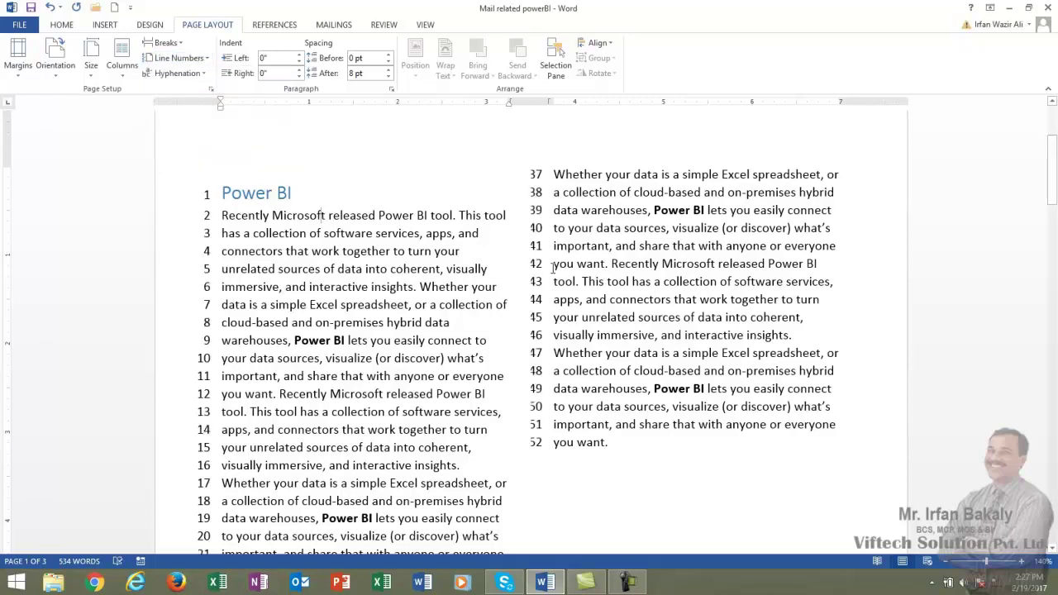
scroll(528, 419, down, 2)
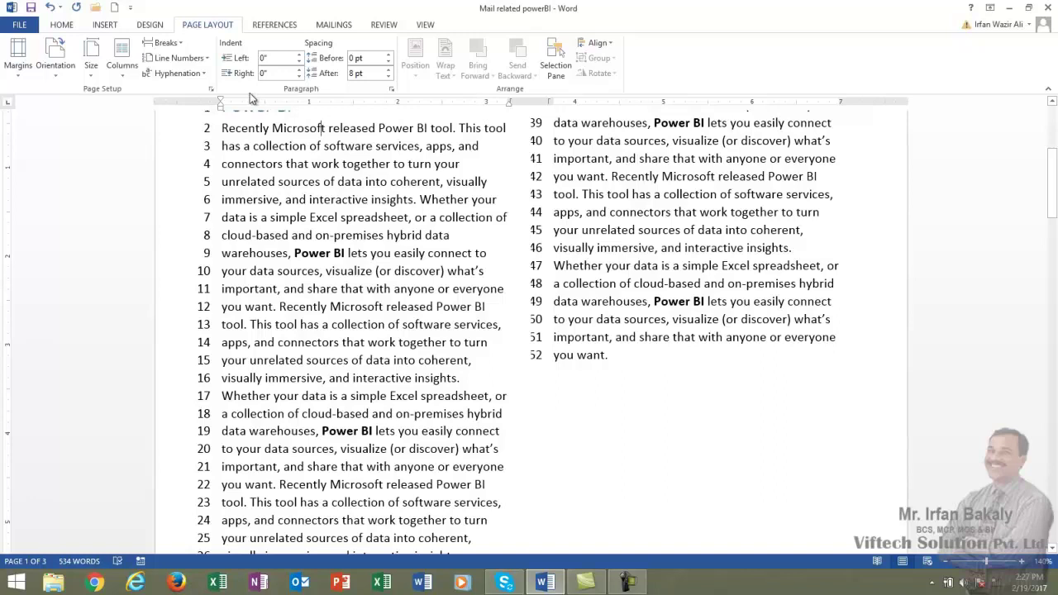
click(209, 64)
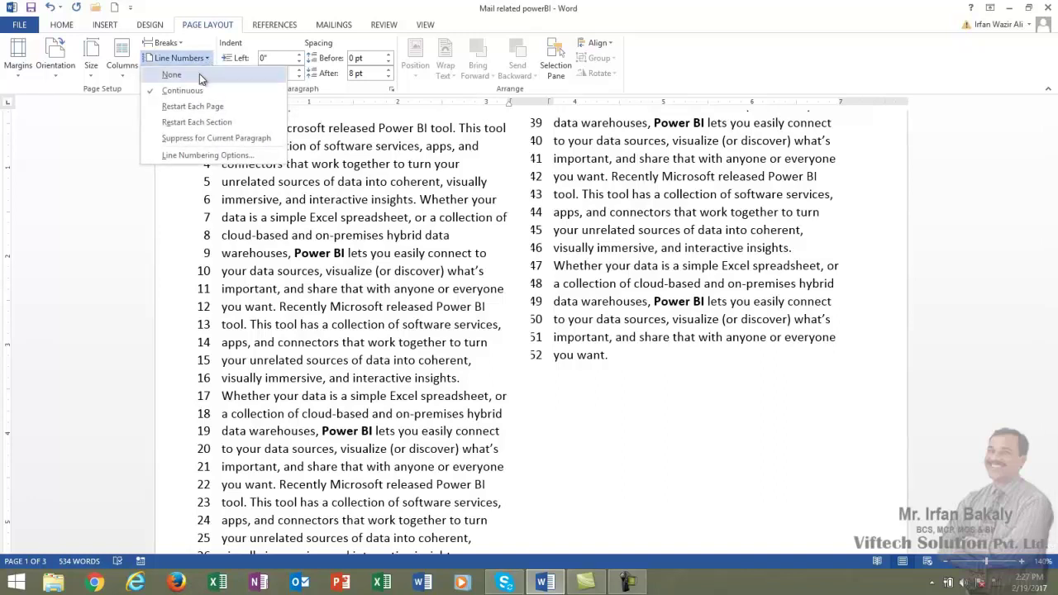
click(199, 74)
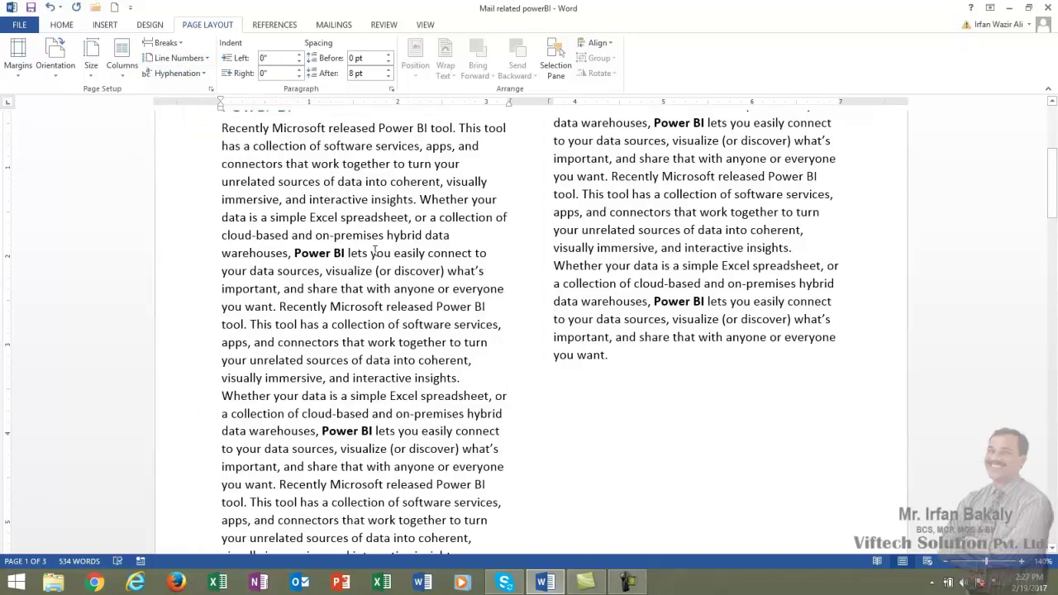